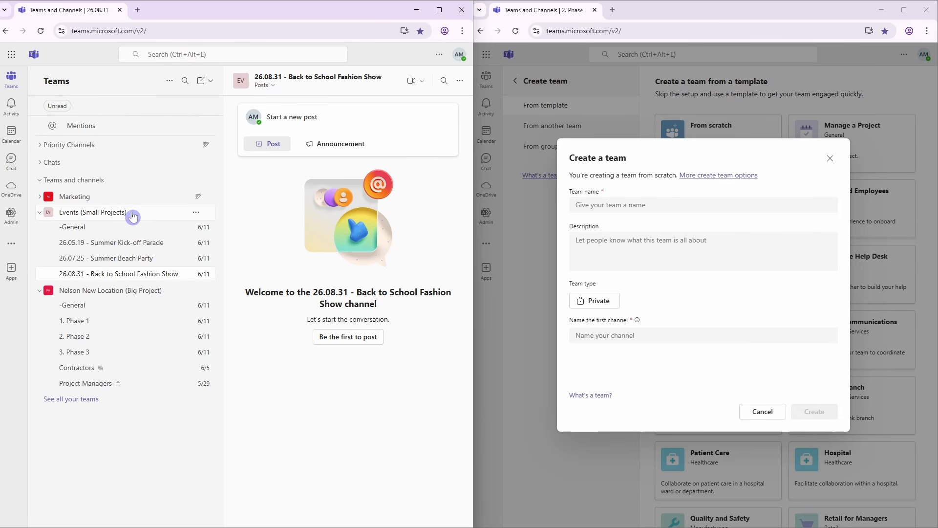
Step: View the Summer Kick-off Parade, Summer Beach Party and Back to School Fashion Show channels of the Events (Small Projects) team
click(84, 242)
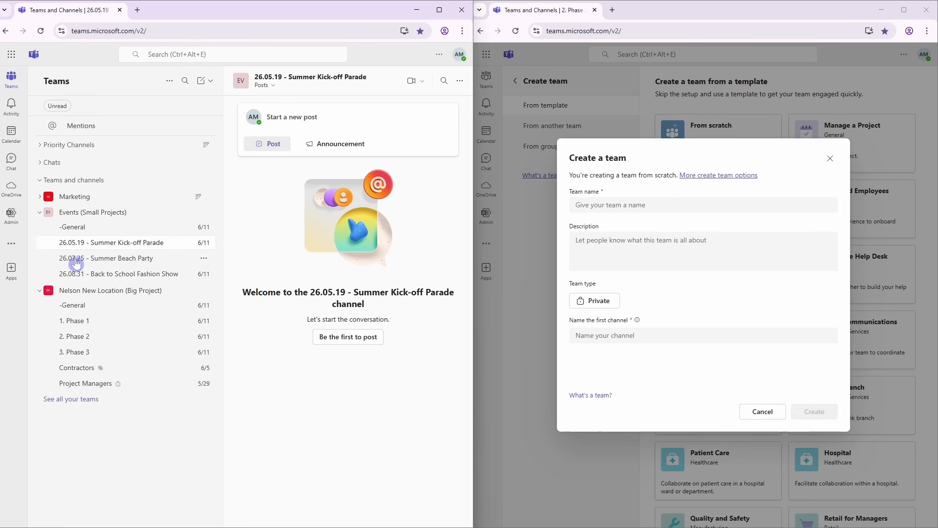
click(87, 264)
click(76, 276)
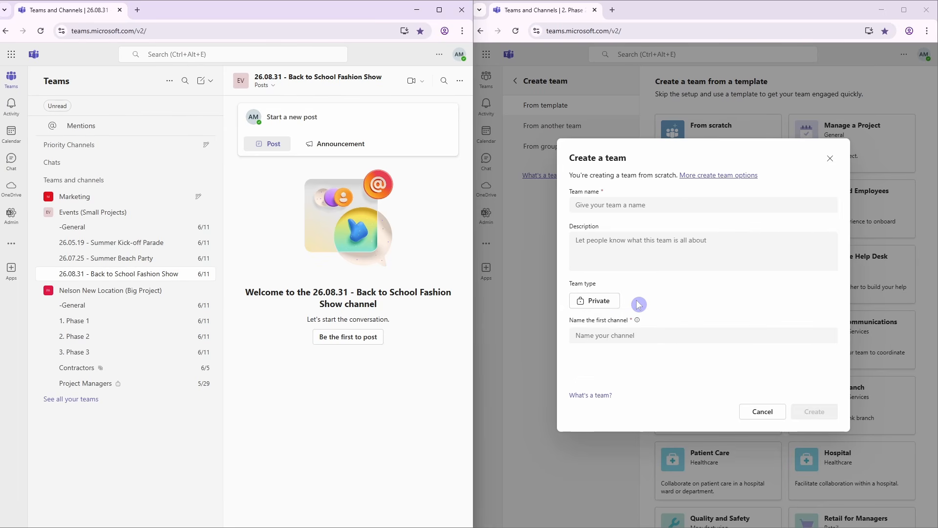
Step: Examine the other team creation options, including the templates and the existing teams that can be copied
click(718, 176)
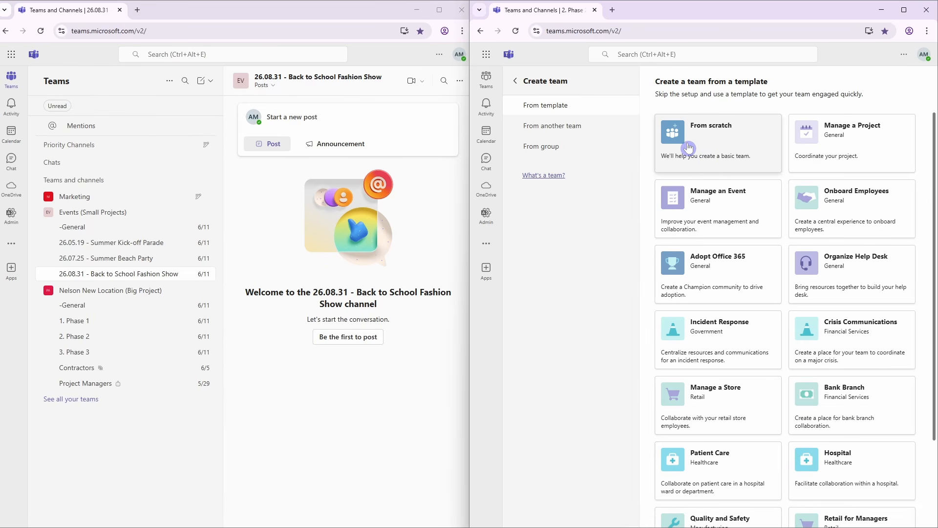
click(579, 131)
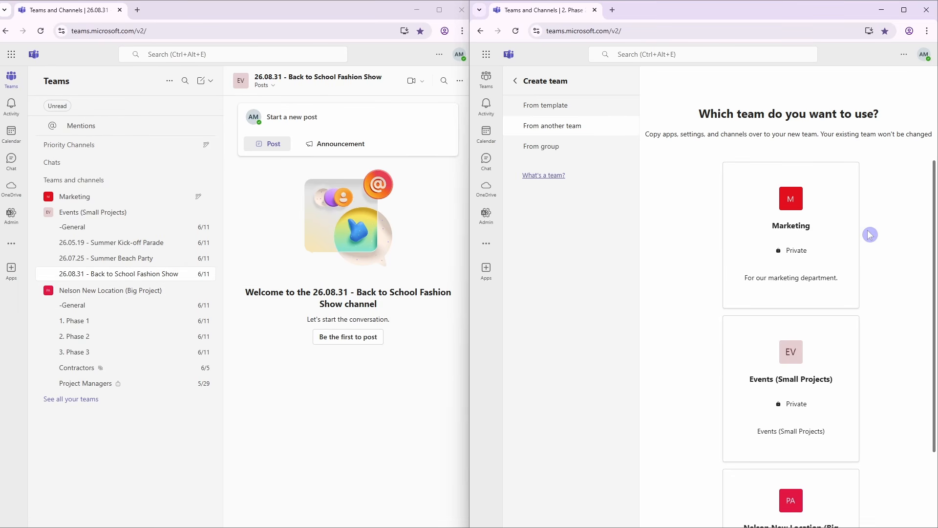
scroll(926, 286, down, 2)
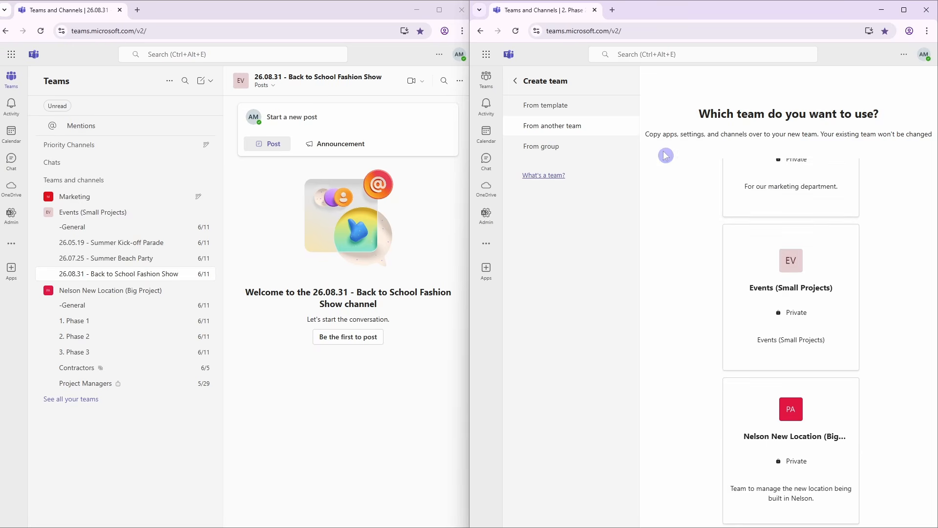
click(744, 139)
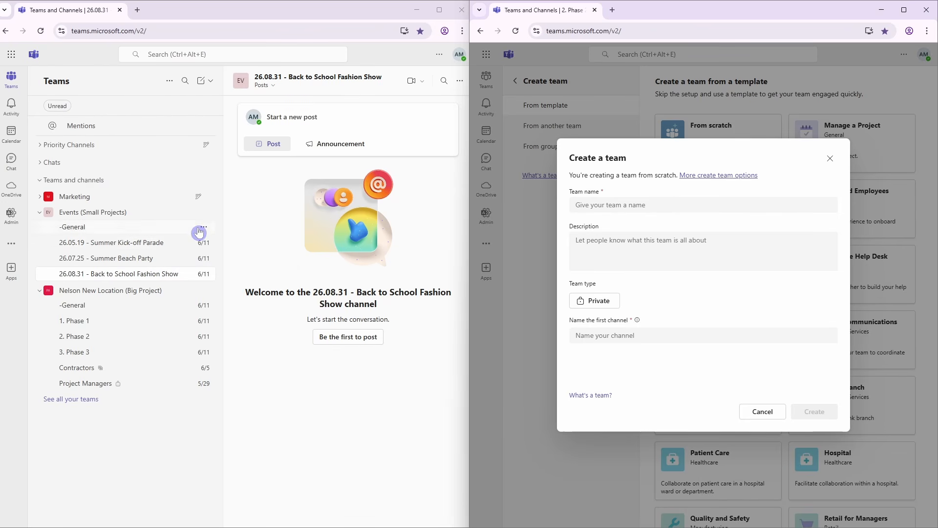
Step: Examine the channel types offered for a new channel in the Events (Small Projects) team and leave without creating one
click(197, 212)
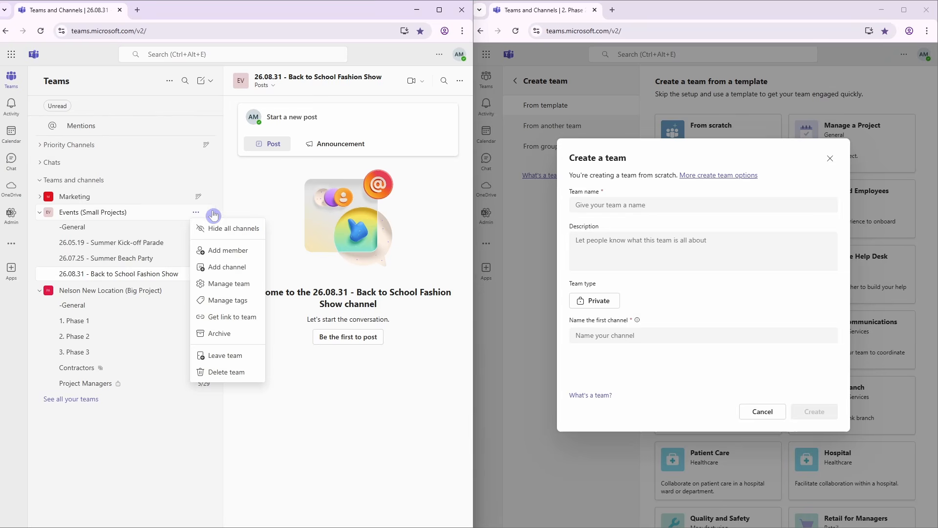
click(230, 267)
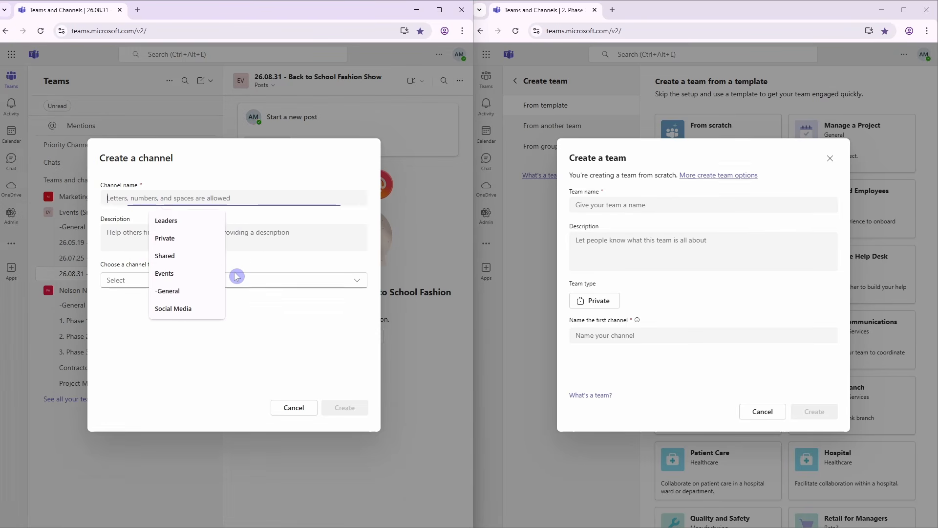
click(123, 283)
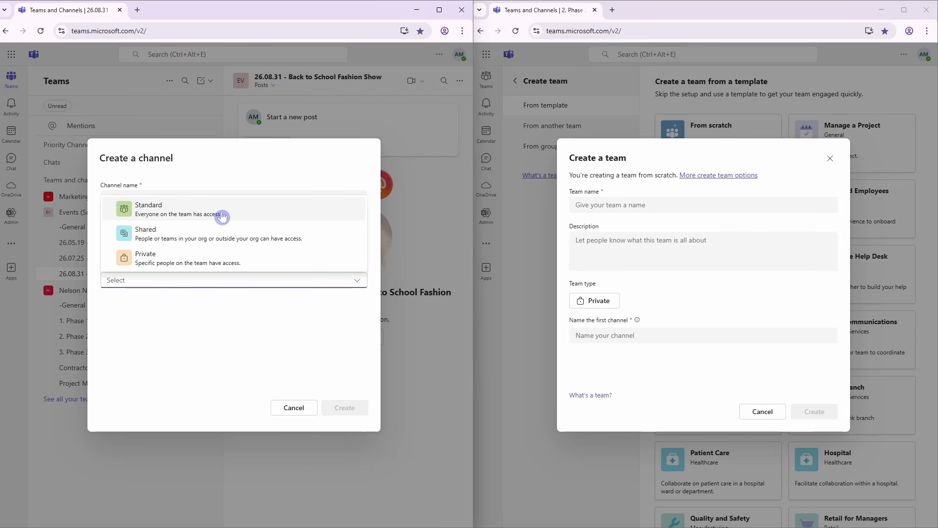
click(295, 413)
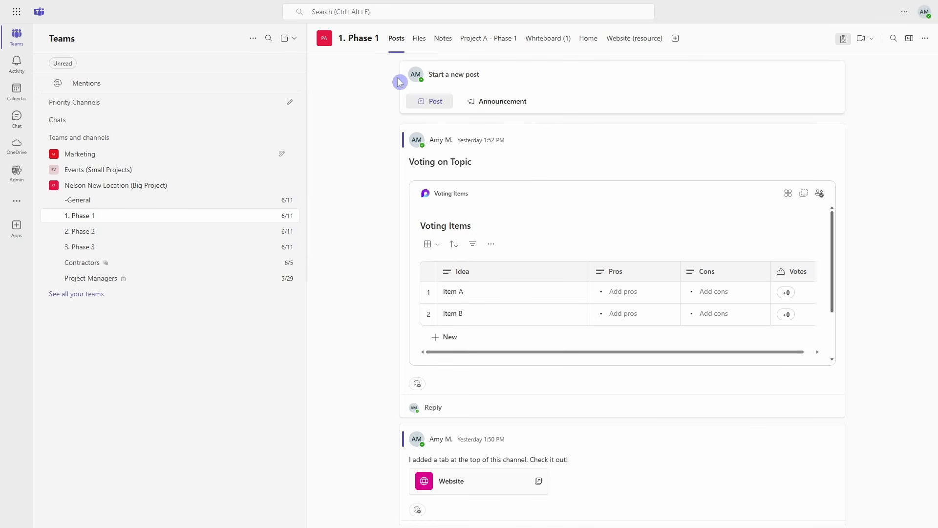
Step: Create a light blue folder named Admin in the files of the 1. Phase 1 channel
click(420, 39)
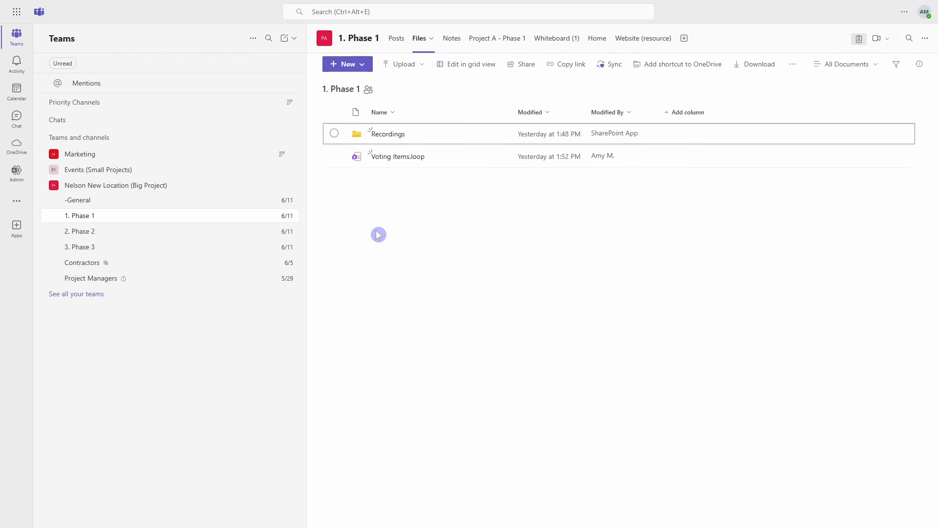
click(370, 68)
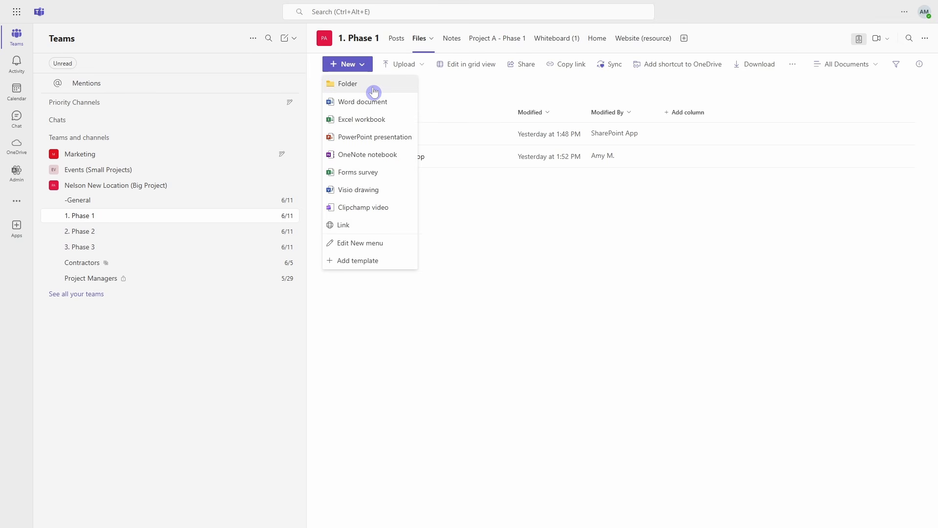
click(373, 90)
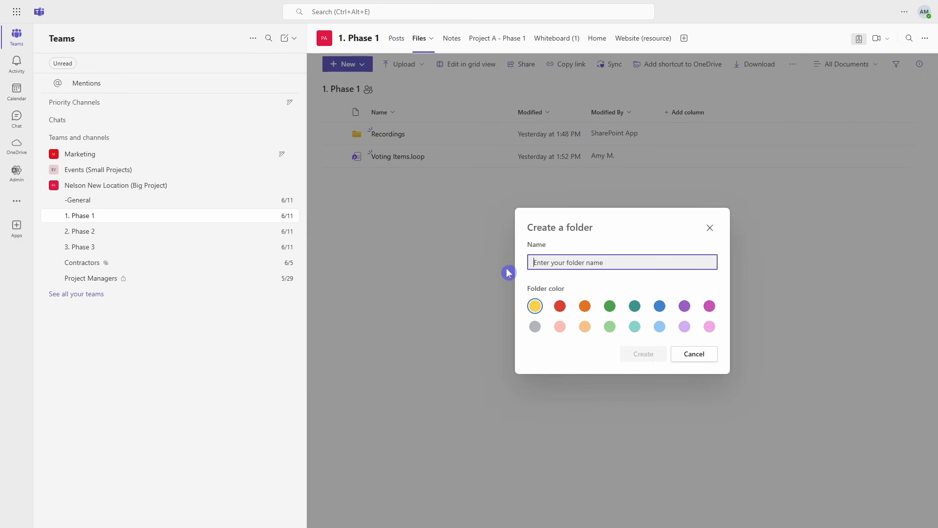
text(Admin)
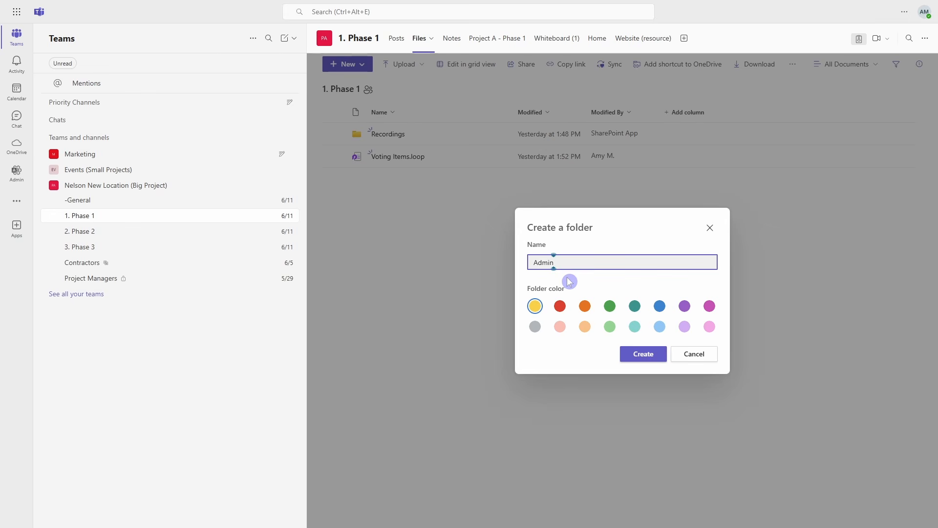
click(664, 331)
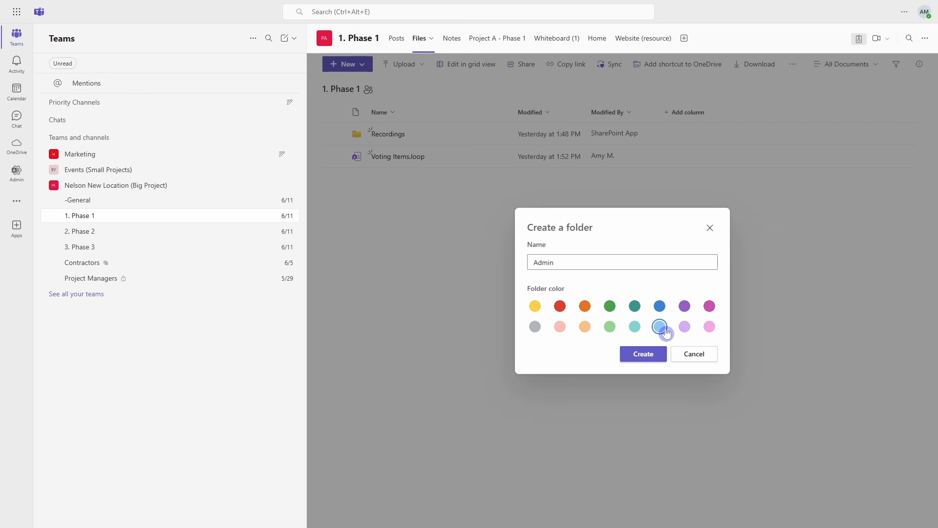
click(646, 360)
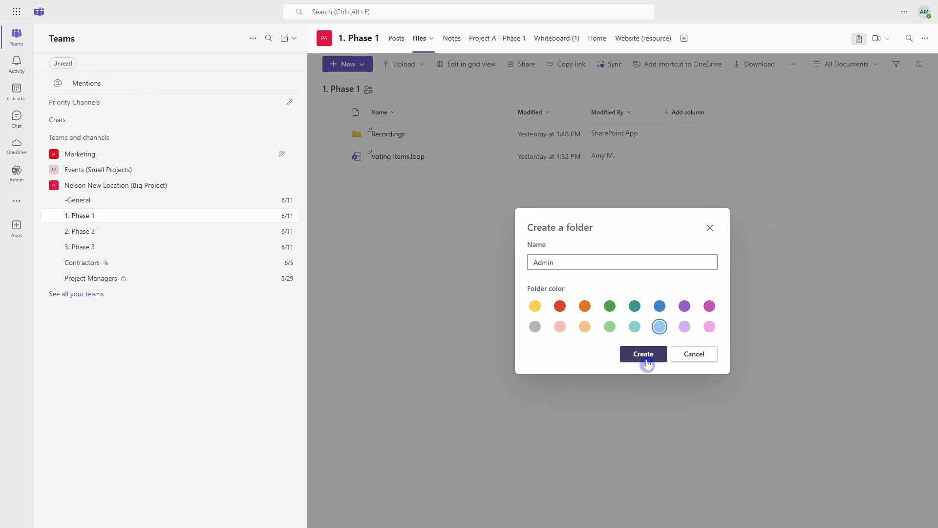
click(647, 361)
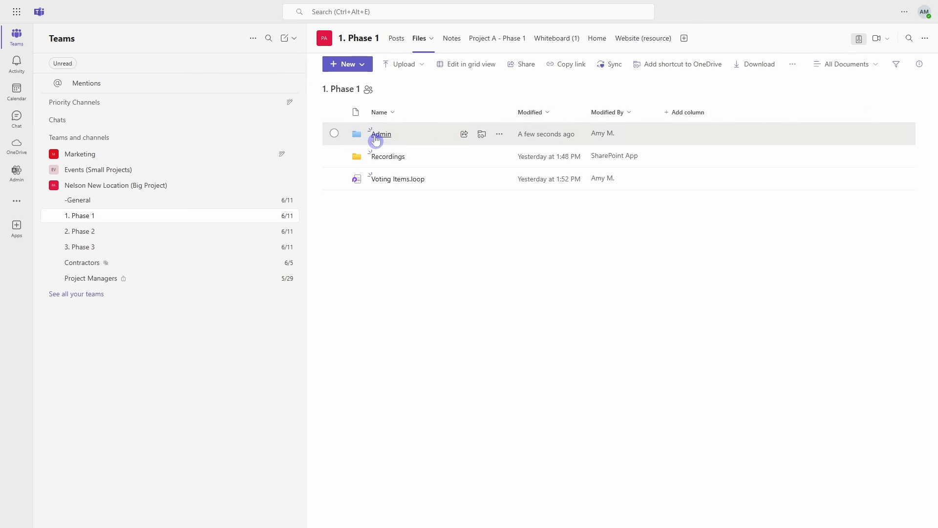
Step: Create a Word document named Contract inside the Admin folder
click(373, 139)
click(362, 65)
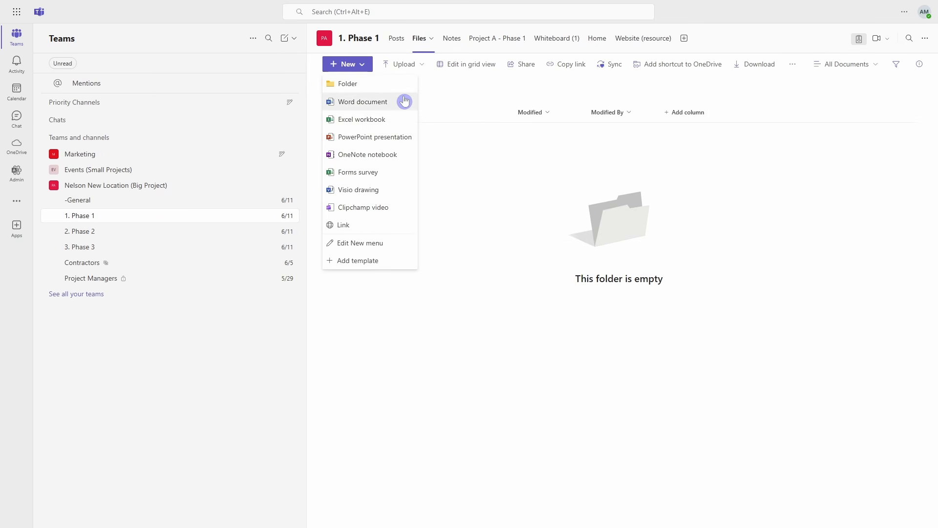
click(404, 101)
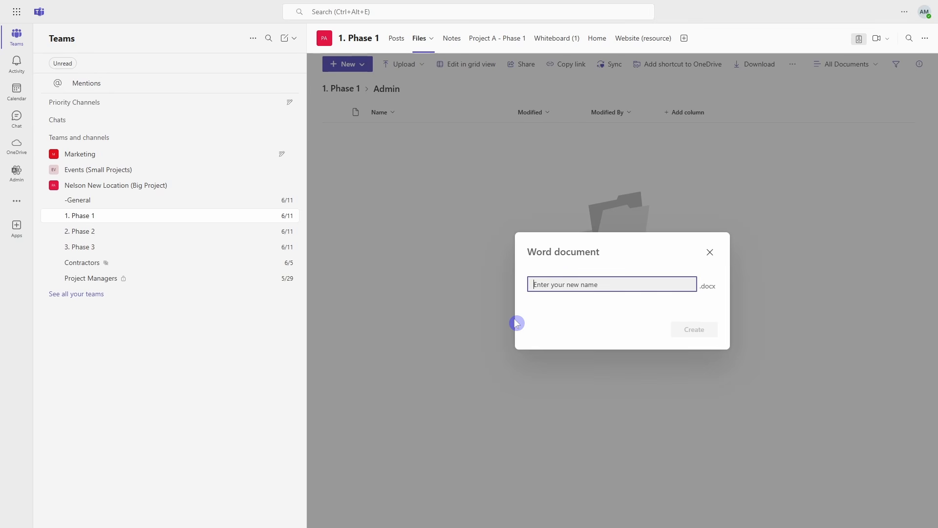
text(Contract)
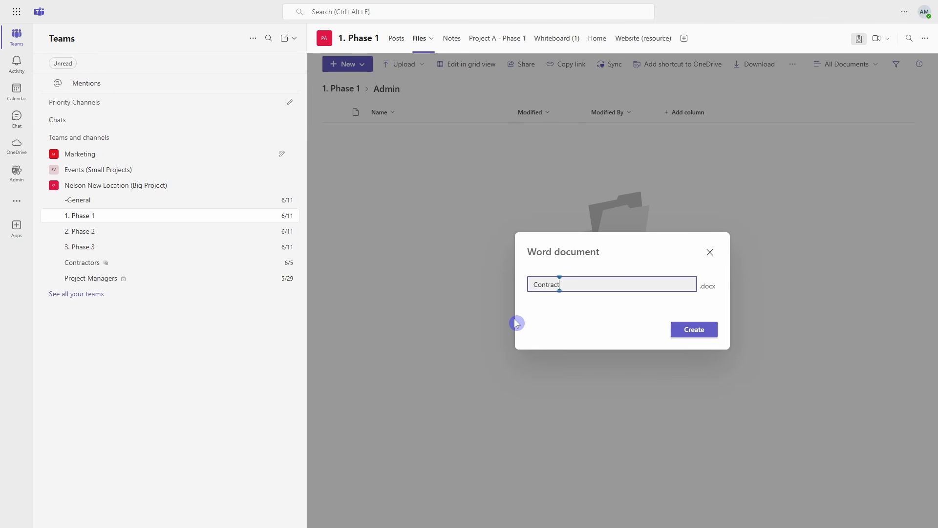
key(Return)
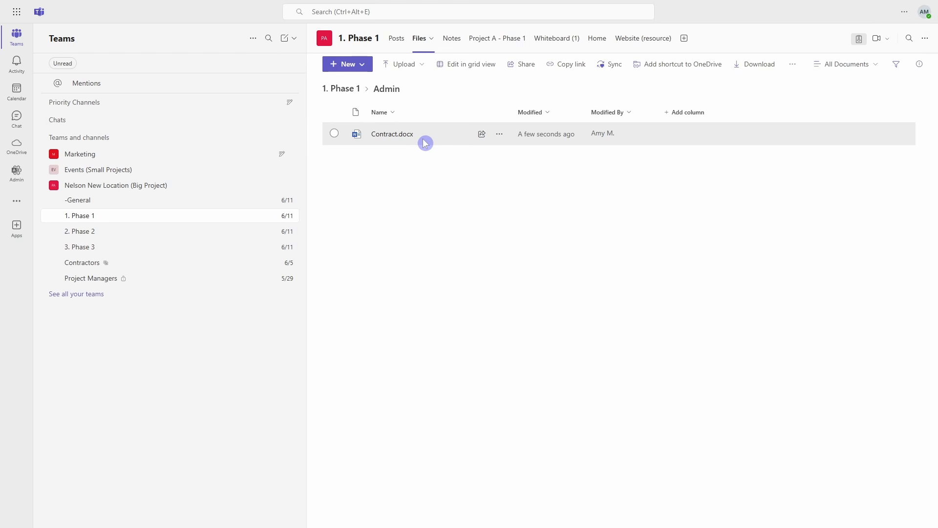
Step: Show the Created and Created By columns in the Admin folder's file list
click(631, 115)
mouse_move(642, 205)
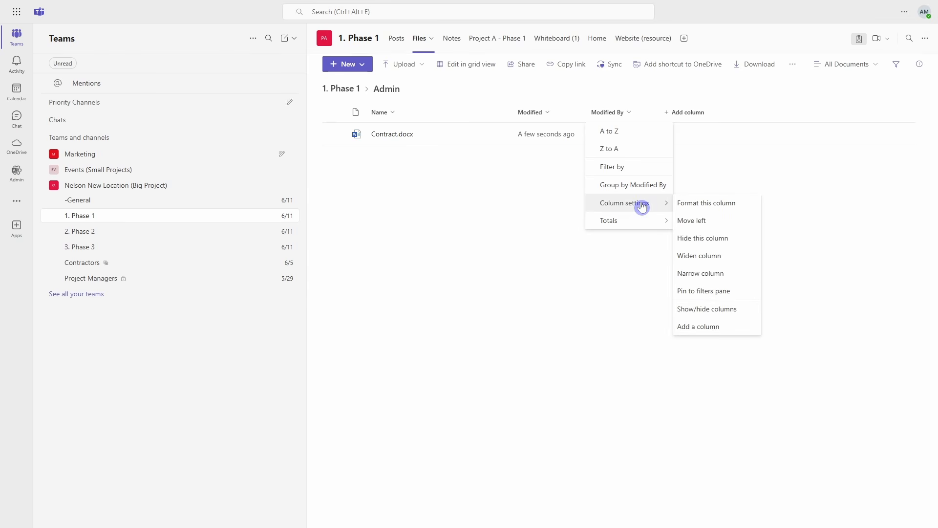
click(746, 313)
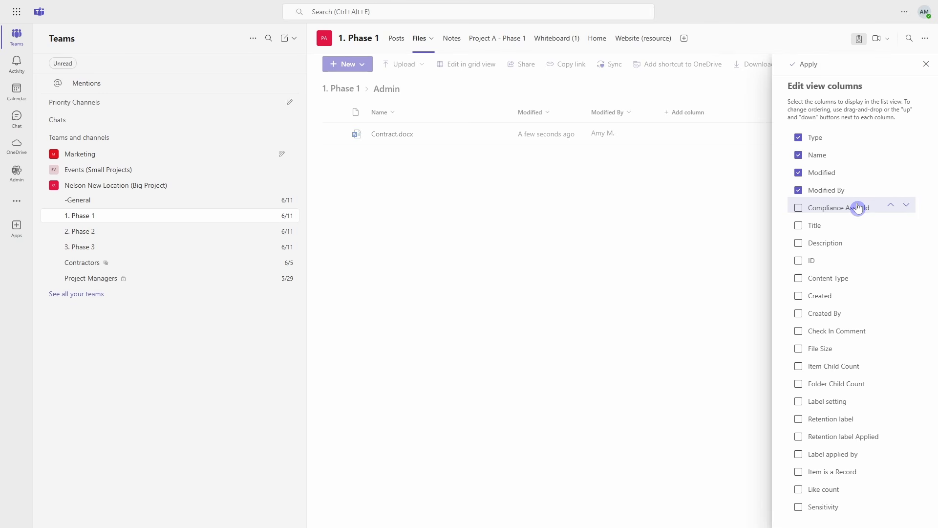
click(799, 296)
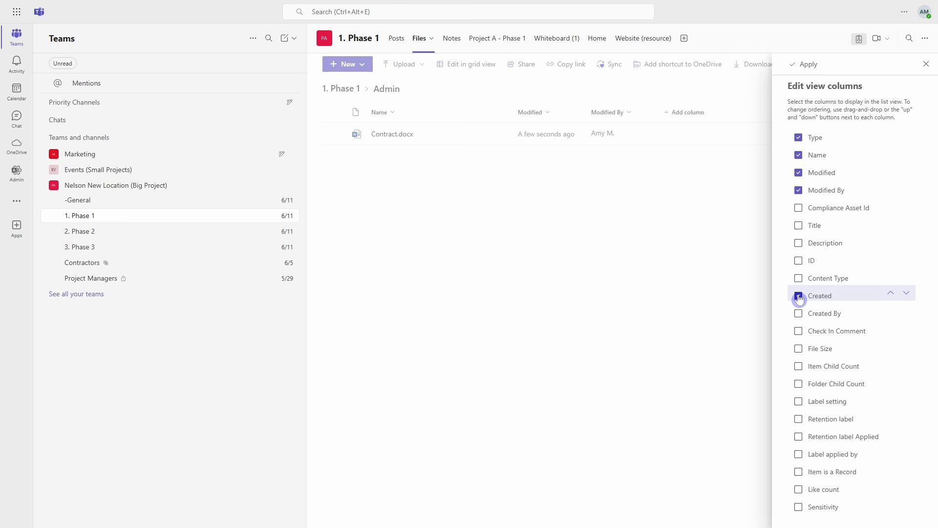
click(799, 314)
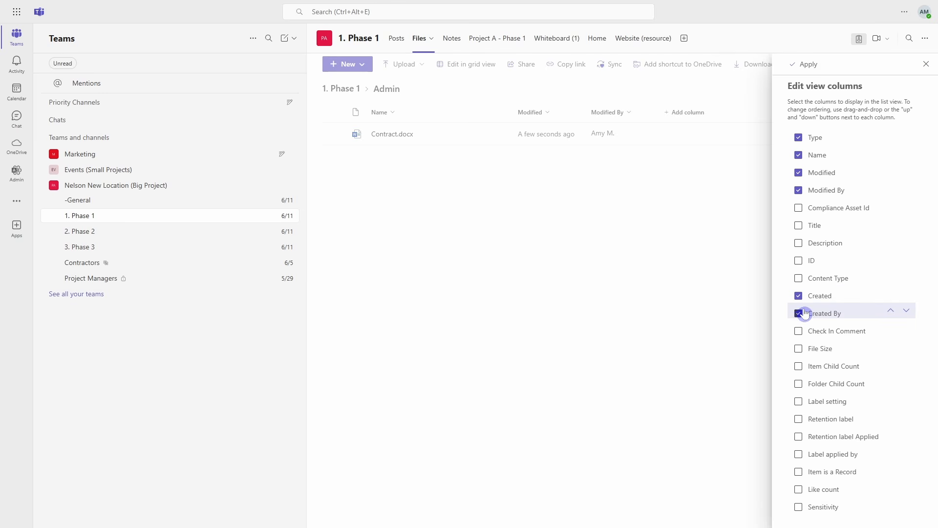
click(807, 64)
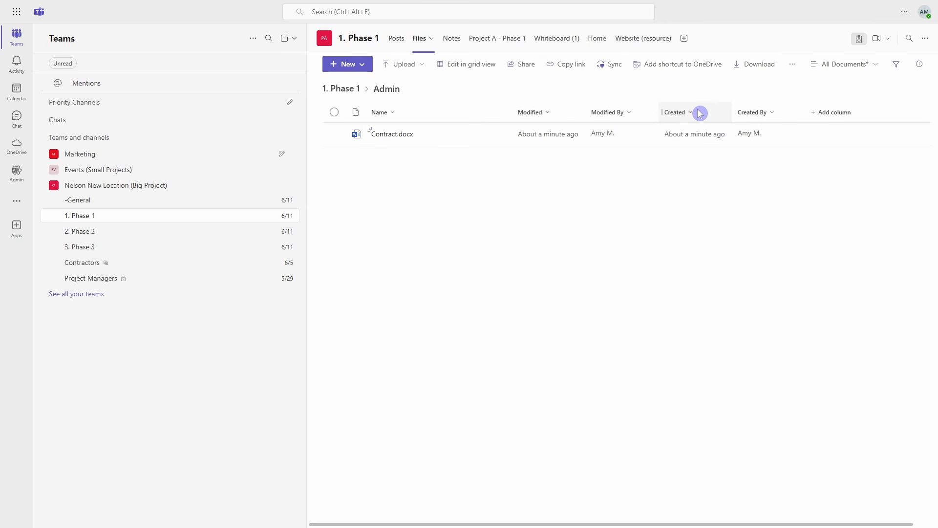
mouse_move(695, 113)
mouse_down()
mouse_move(756, 127)
mouse_move(785, 109)
mouse_move(704, 142)
mouse_move(671, 116)
mouse_up()
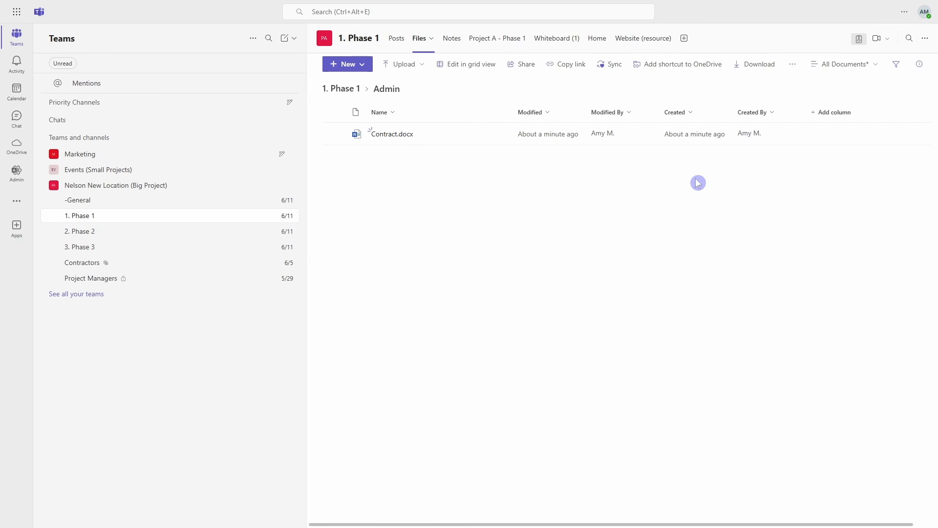
Step: Examine the column types available for a new file list column and close without adding one
click(835, 112)
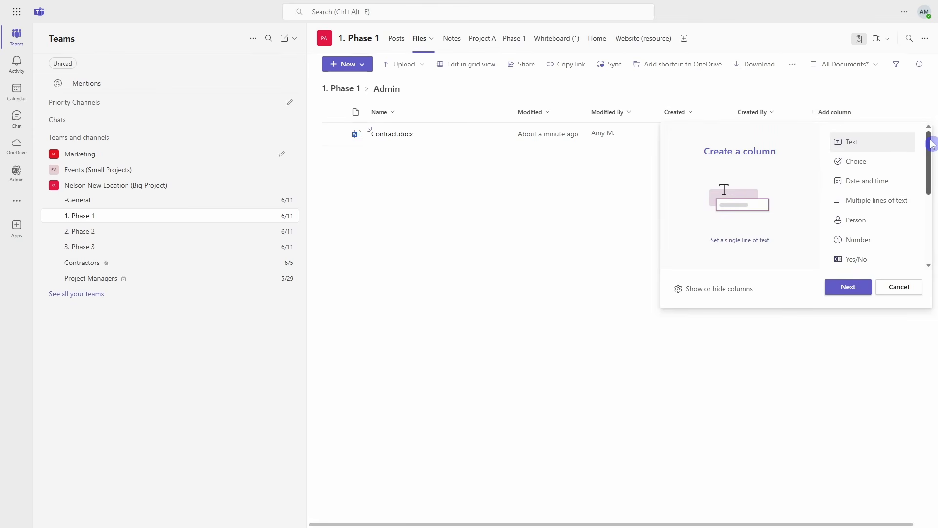
mouse_move(931, 143)
mouse_down()
mouse_move(929, 226)
mouse_move(925, 127)
mouse_up()
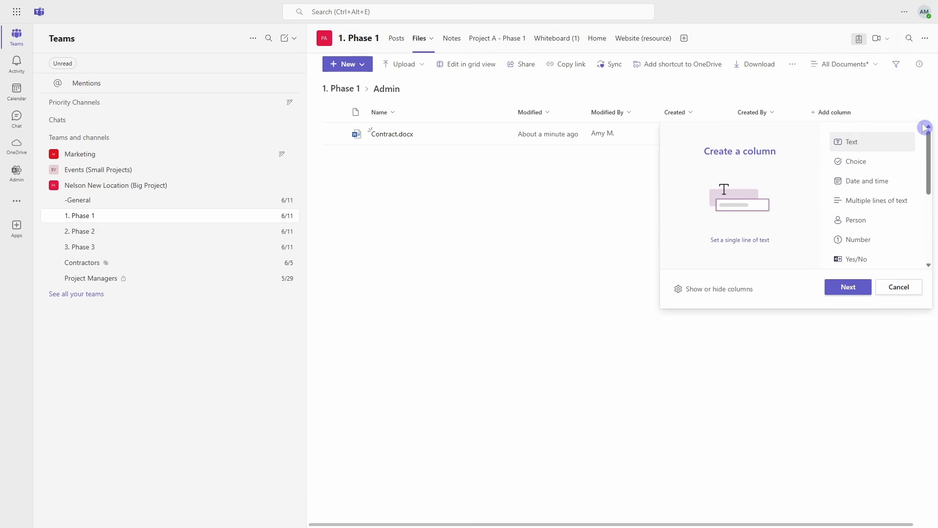
click(615, 184)
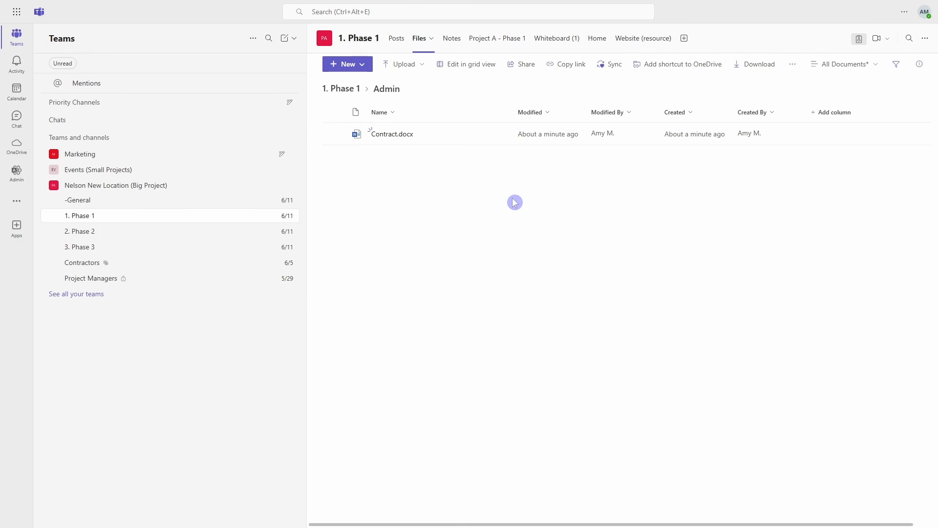
Step: Open the Admin folder in SharePoint and go to the Project A site's home page
click(793, 68)
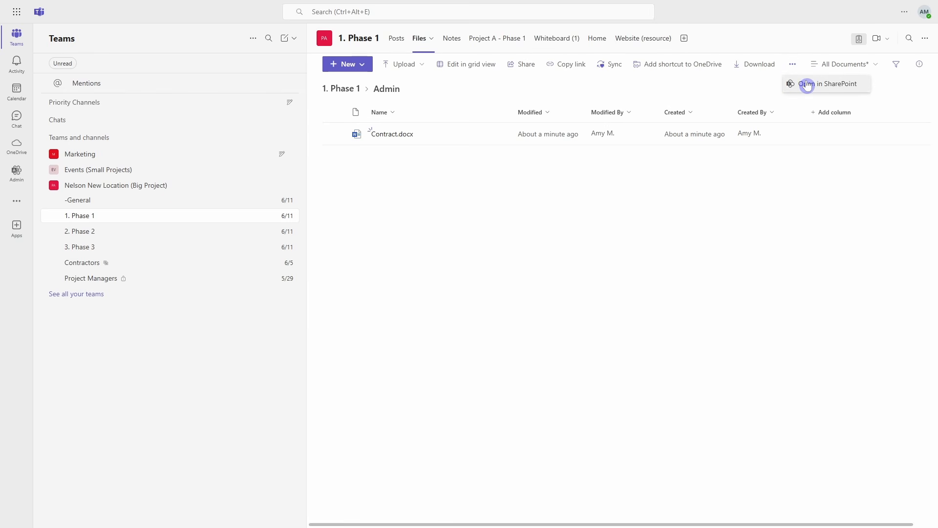
click(807, 85)
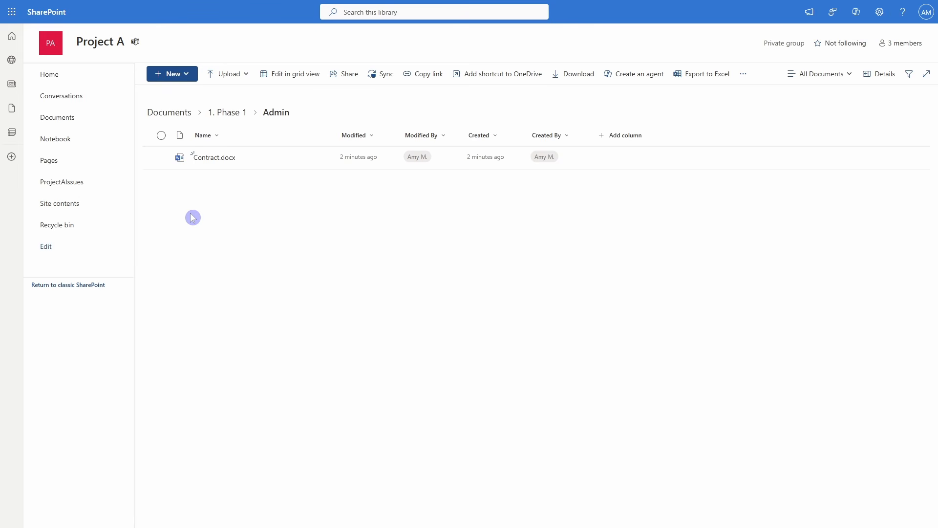
click(100, 72)
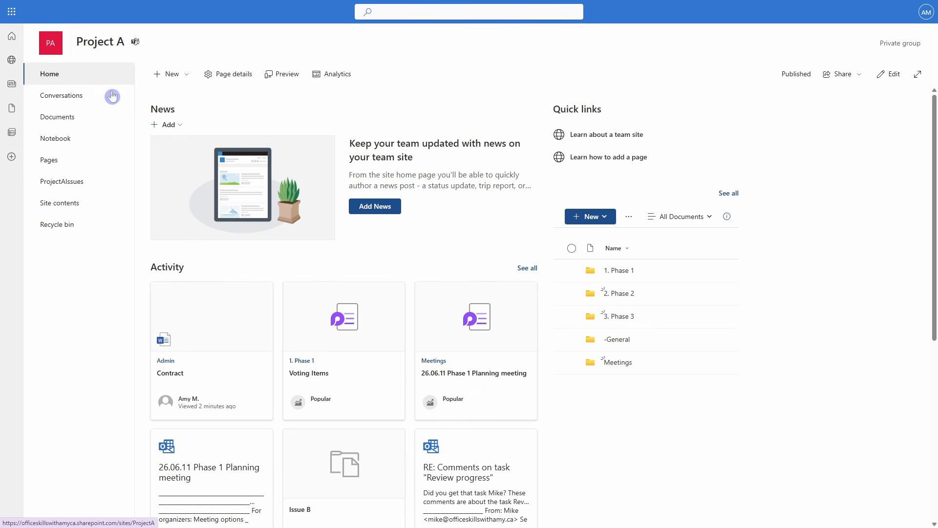
Step: Create a document library on the Project A site from the Media library template, keeping its name and showing it in site navigation
click(190, 74)
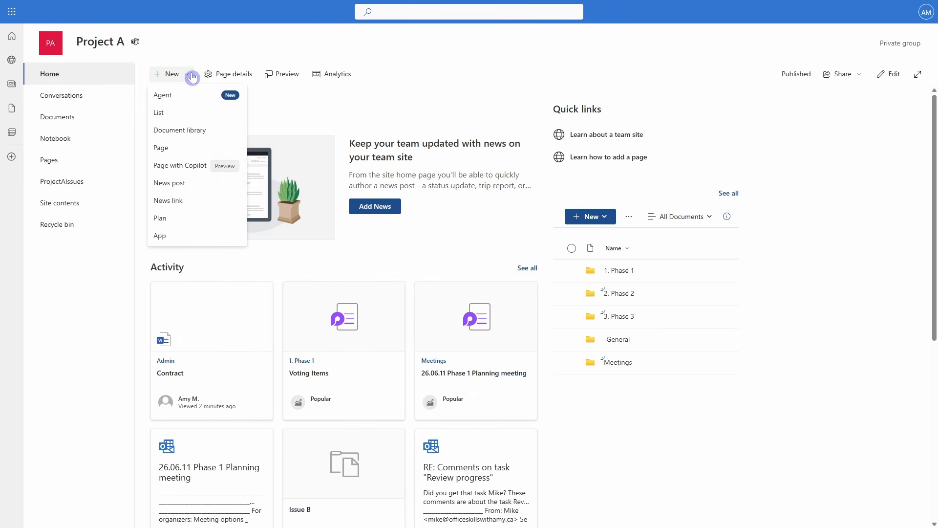
click(223, 131)
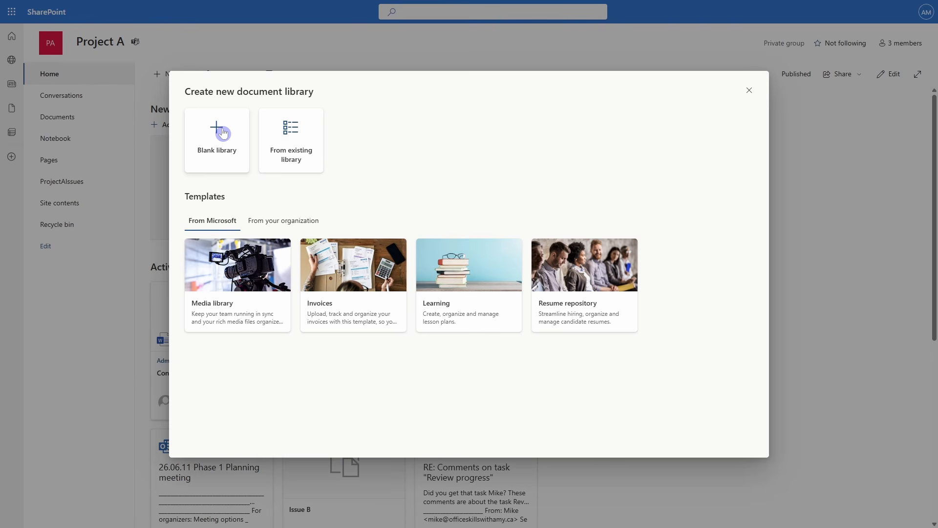
click(234, 262)
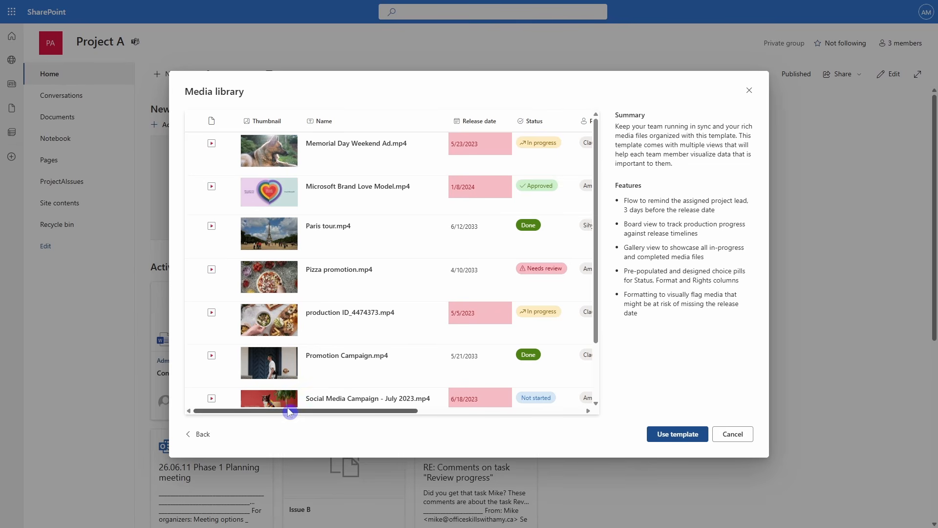
scroll(259, 417, right, 2)
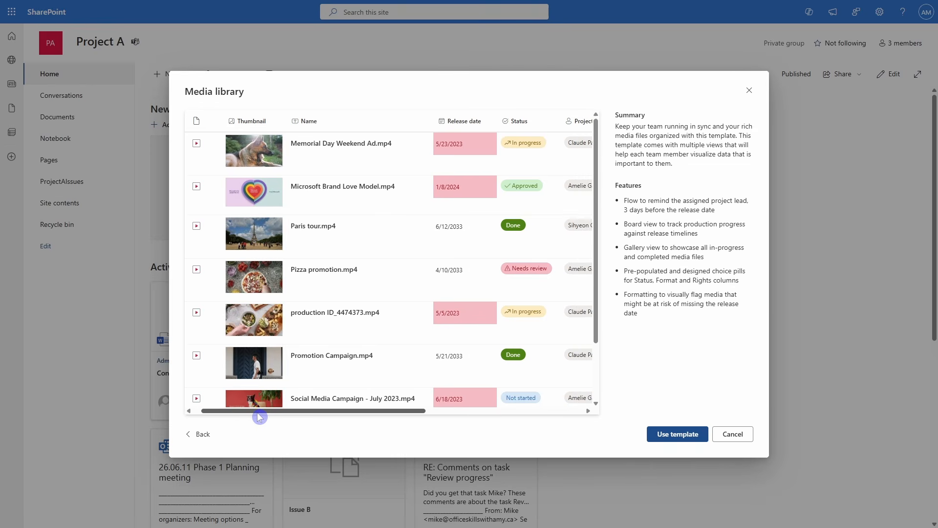
drag(258, 411, 372, 430)
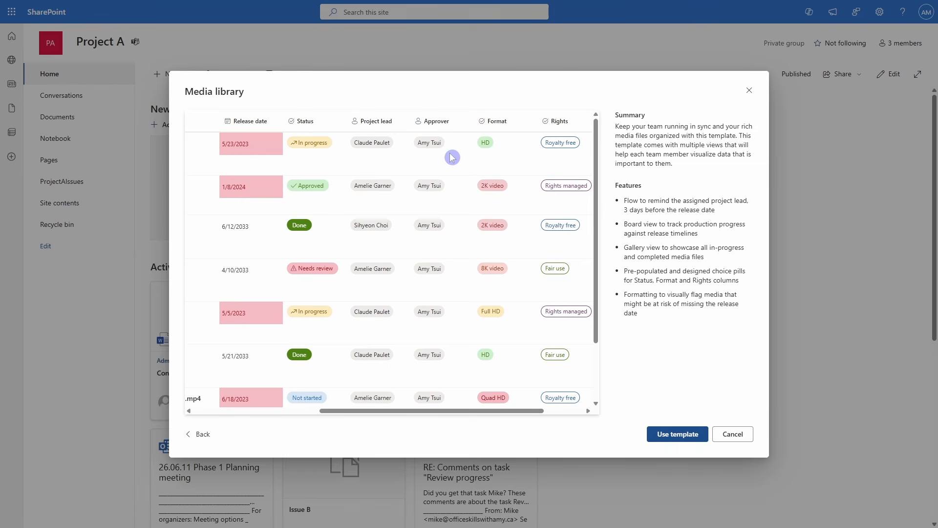
drag(517, 411, 588, 412)
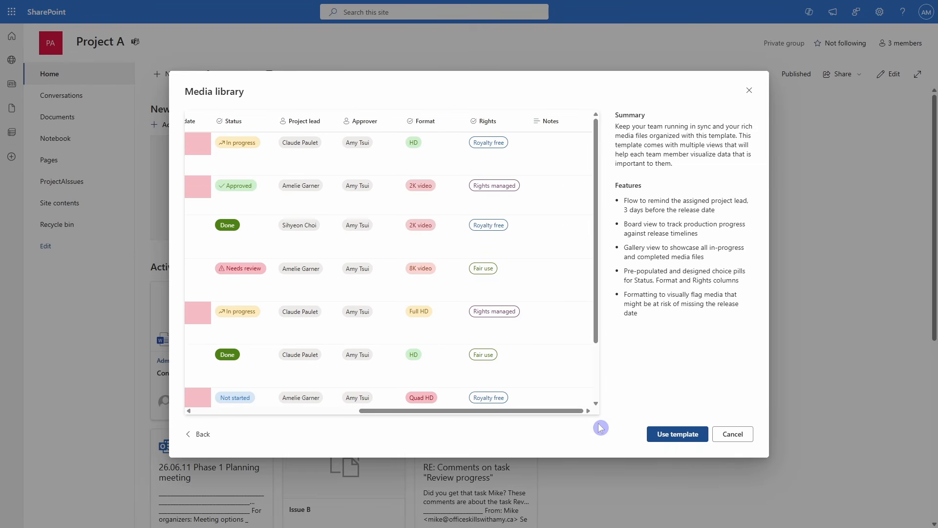
click(680, 436)
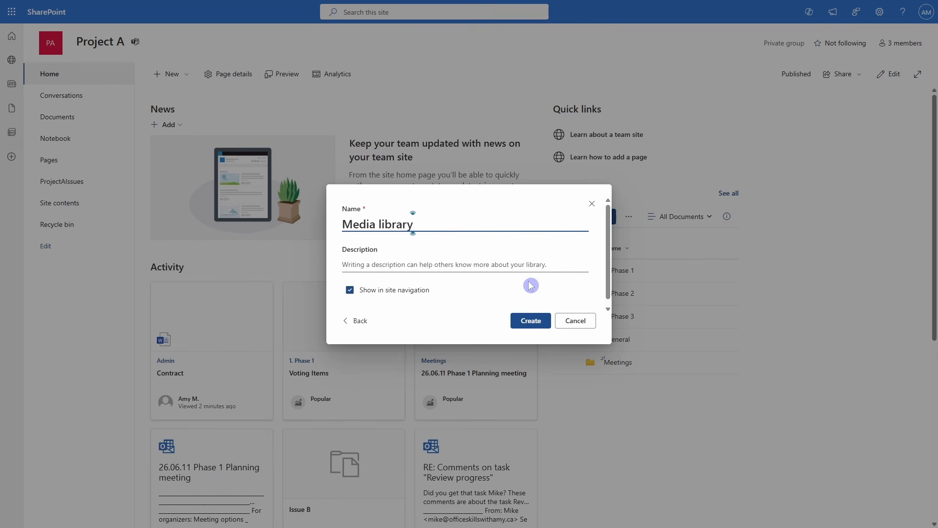
click(532, 325)
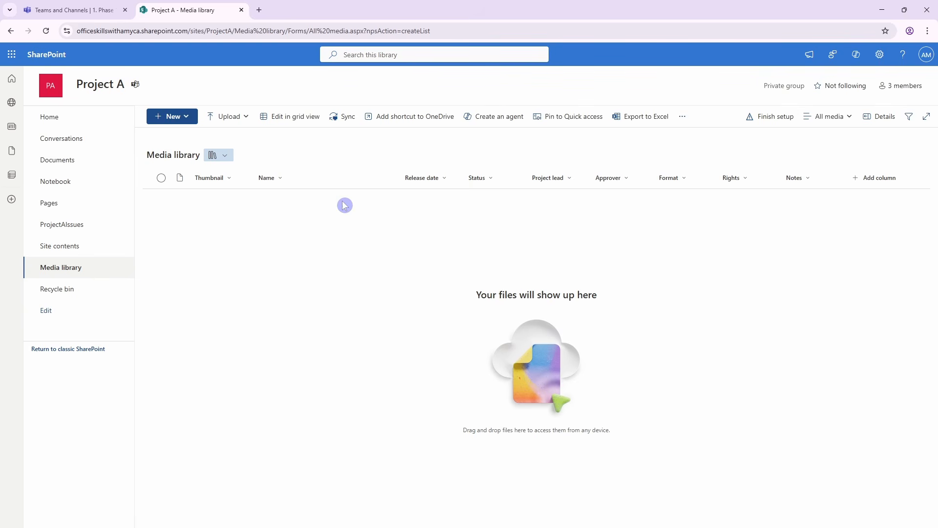
Step: Copy the Media library's address and create a link to it named All media.aspx in the Phase 1 channel's files in Teams
click(360, 30)
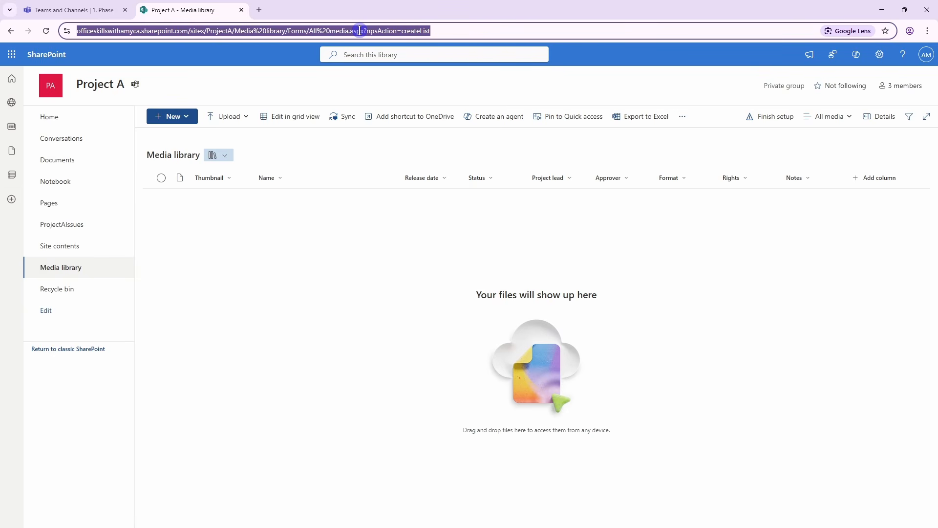
click(232, 222)
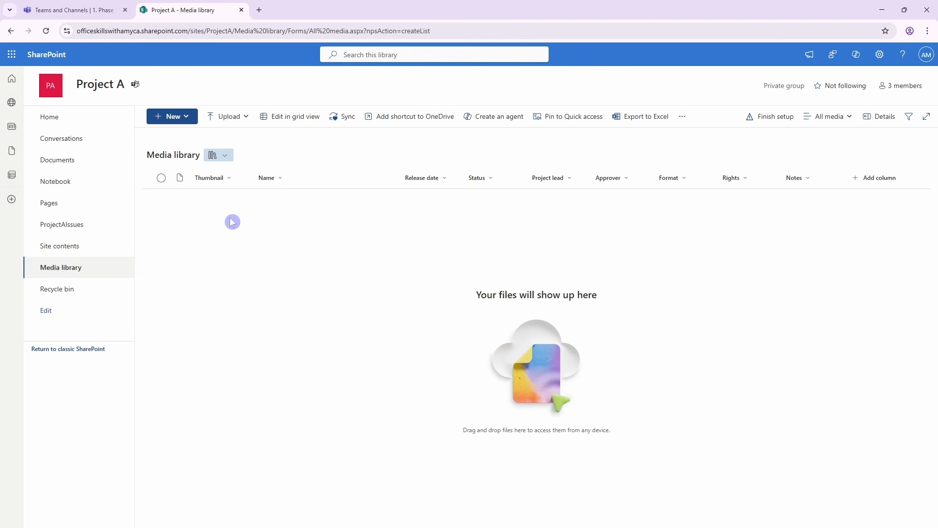
click(74, 9)
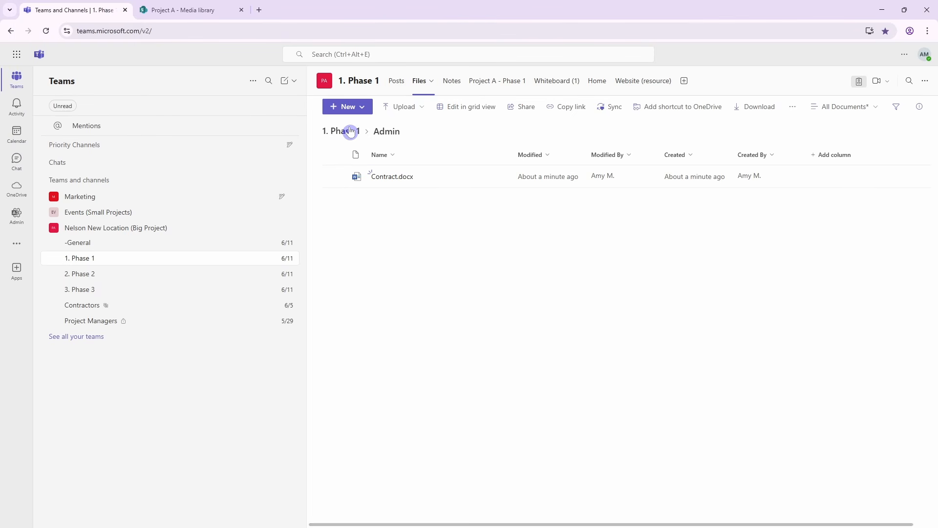
click(350, 131)
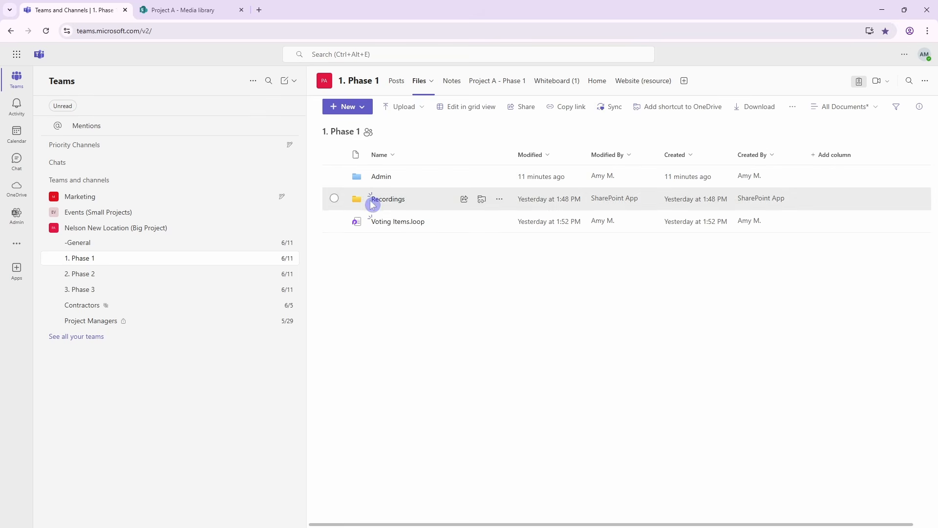
click(365, 112)
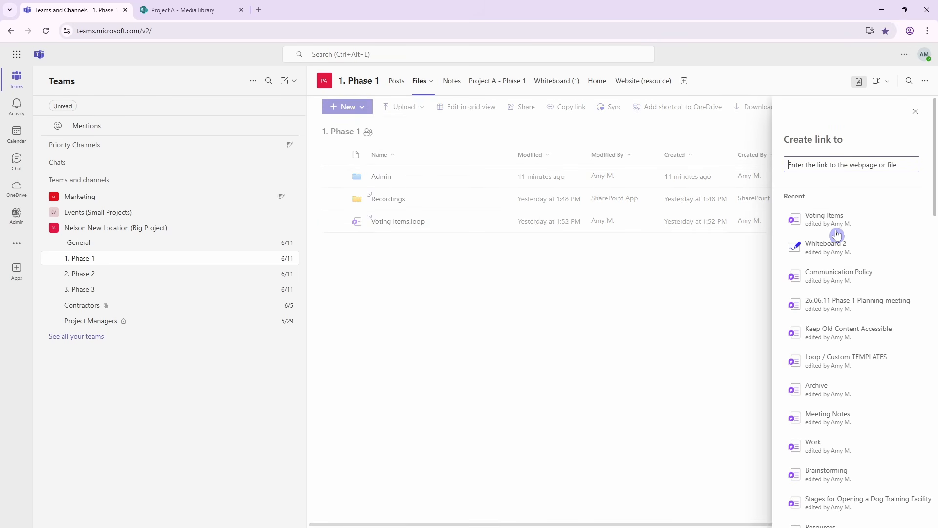
key(ctrl+v)
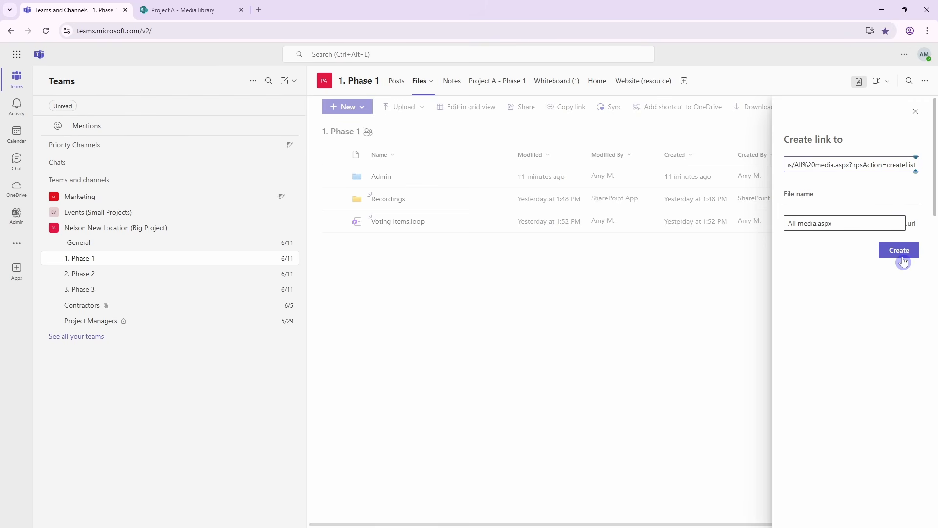
click(901, 253)
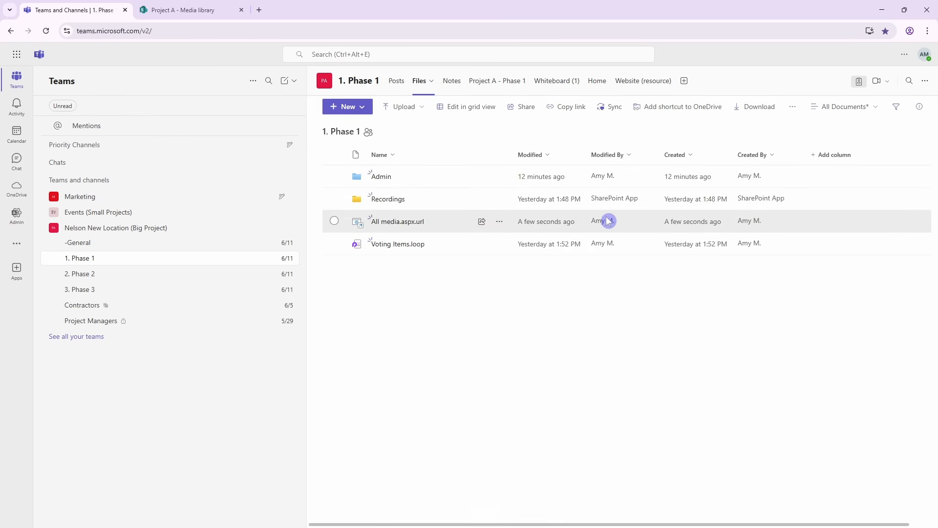
Step: Pin the All media.aspx.url link to the top of the Phase 1 channel's files and open it
click(449, 224)
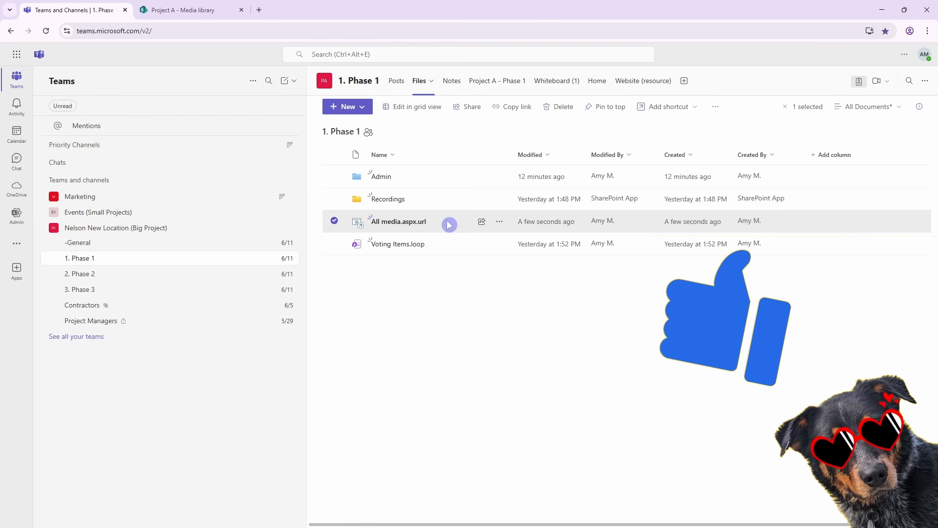
click(611, 116)
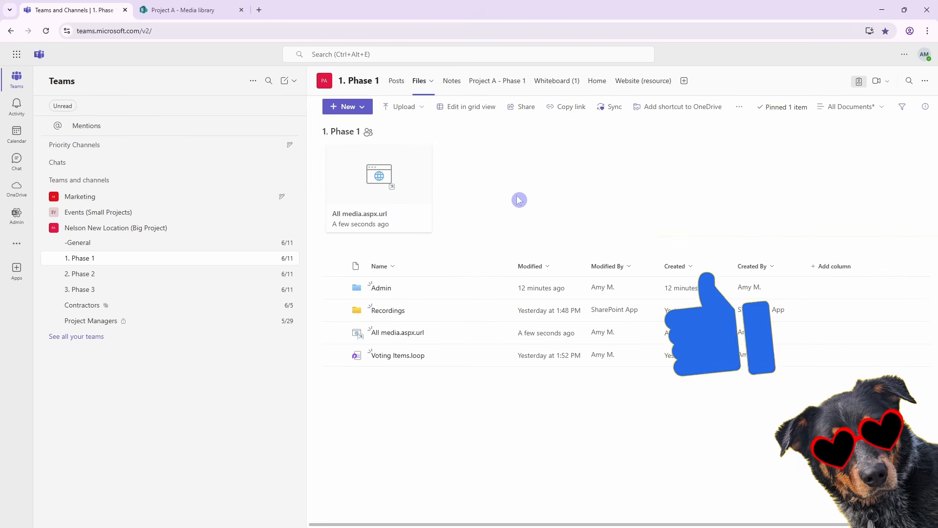
click(367, 185)
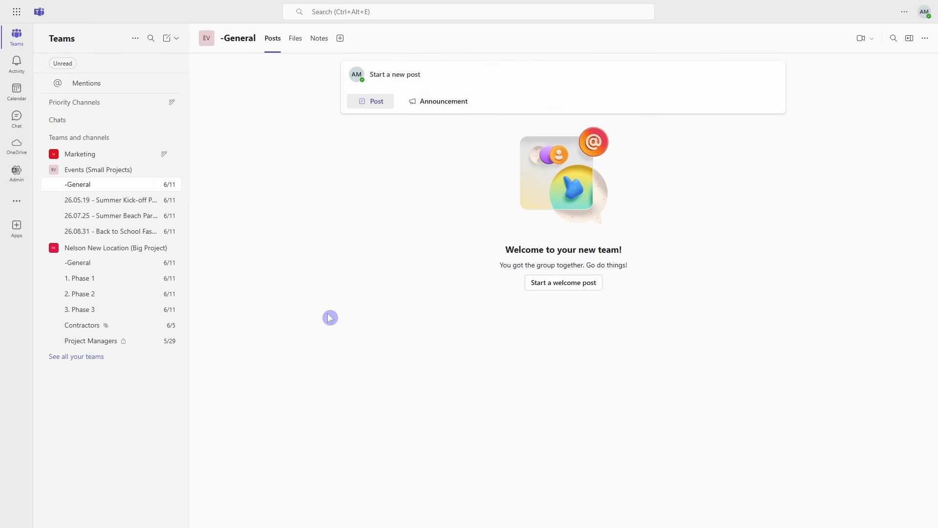
Step: Preview adding a Planner tab to the 26.05.19 - Summer Kick-off Parade channel and close the setup without saving
click(131, 199)
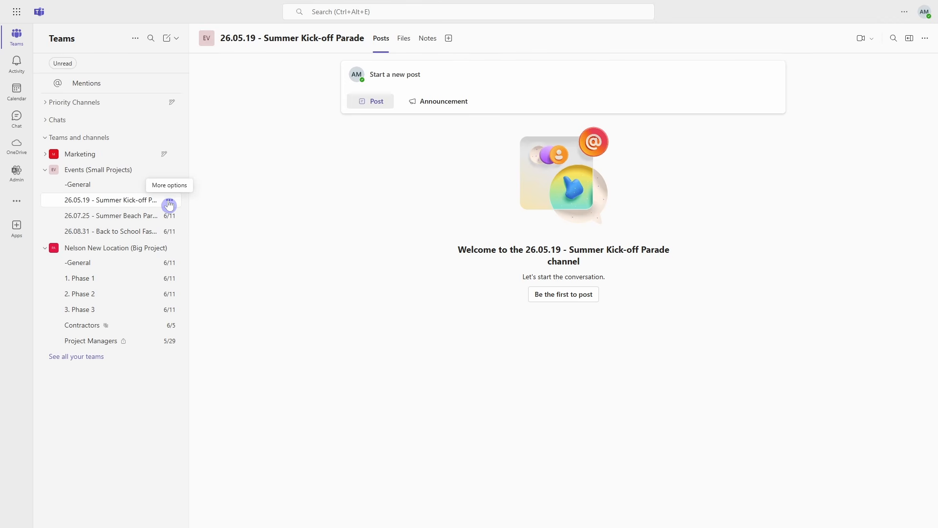
click(447, 38)
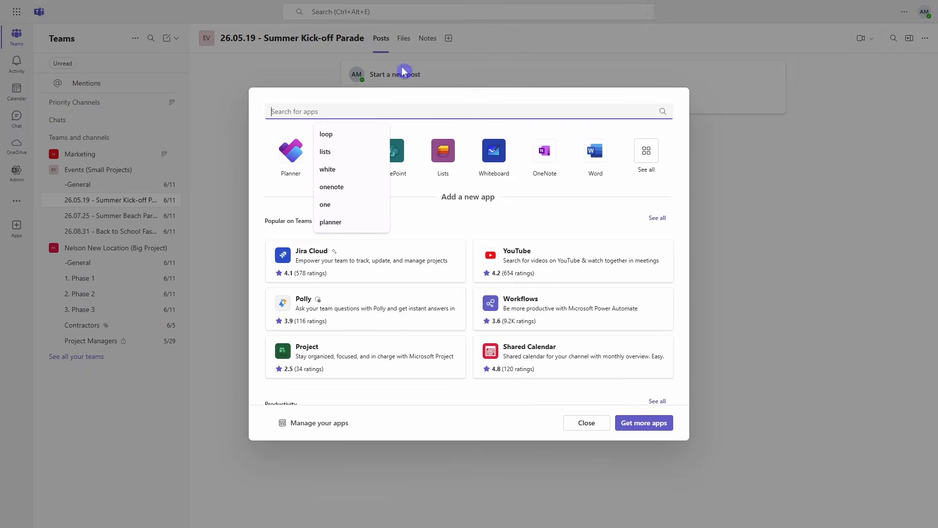
click(293, 151)
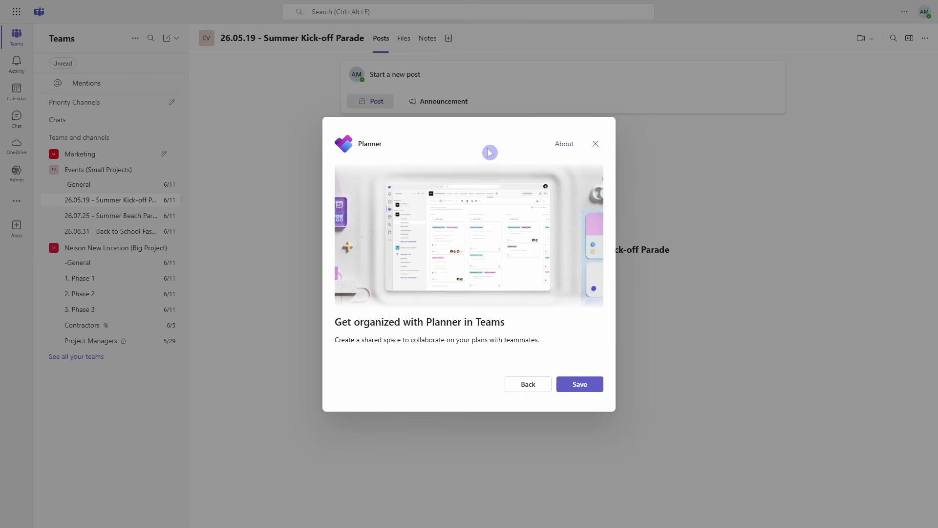
click(596, 146)
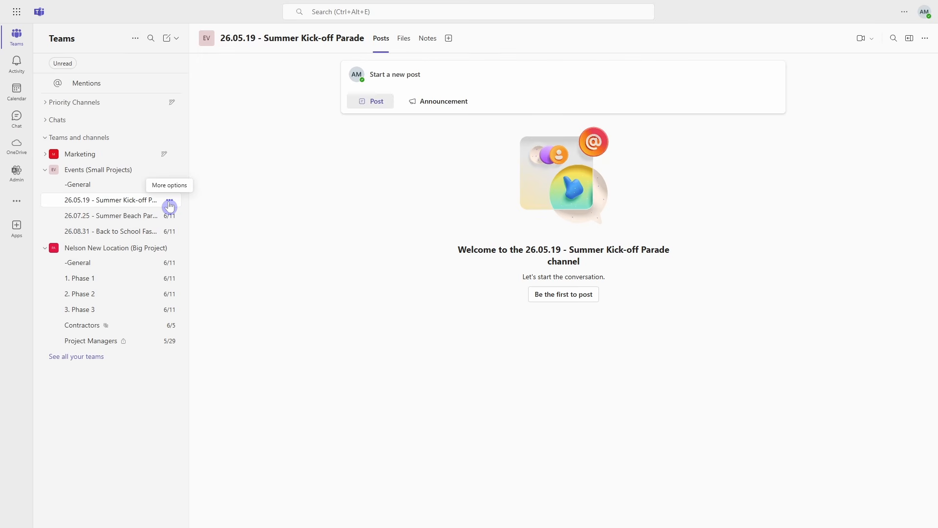
Step: Collapse the Events team and group the Tasks board in the Nelson New Location team's -General channel by Bucket
click(45, 170)
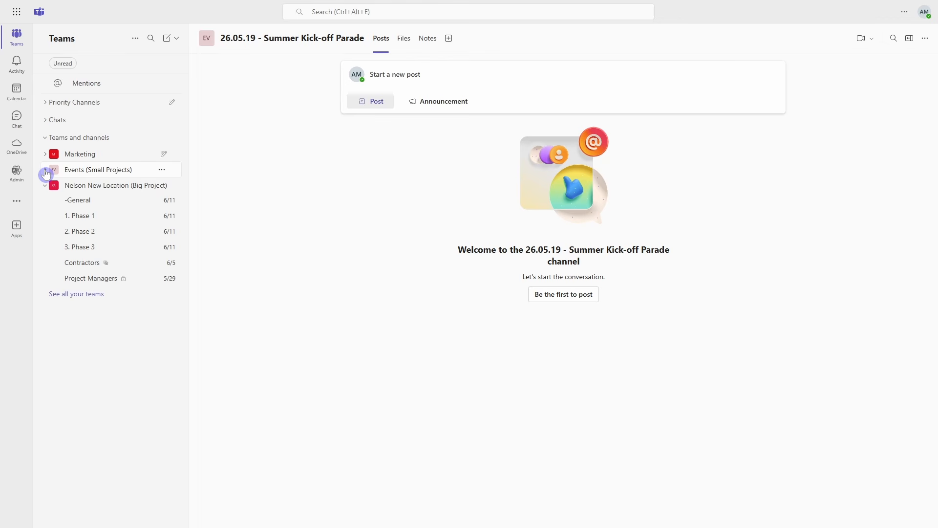
click(104, 200)
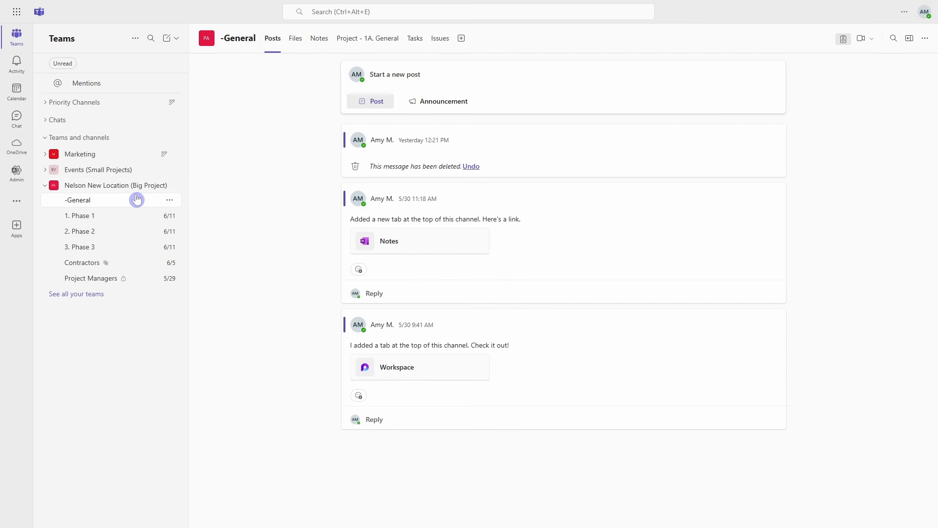
click(415, 39)
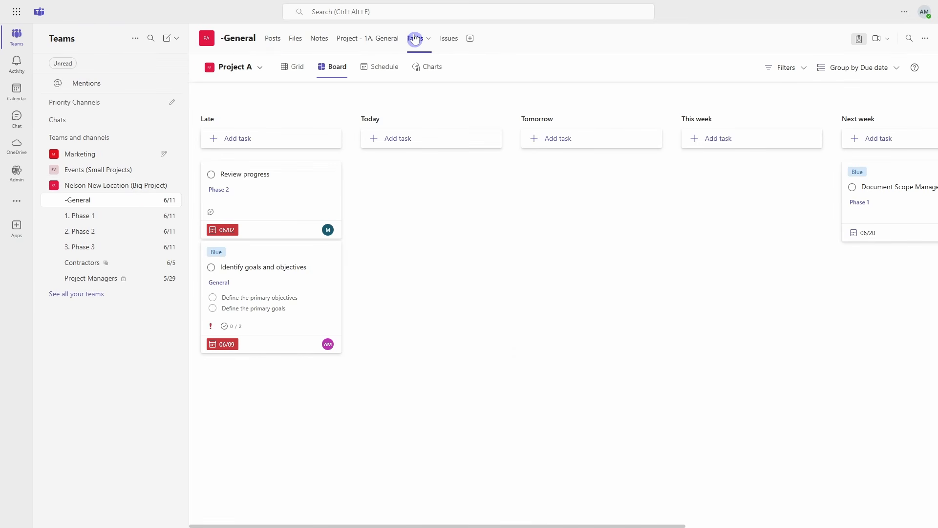
click(873, 74)
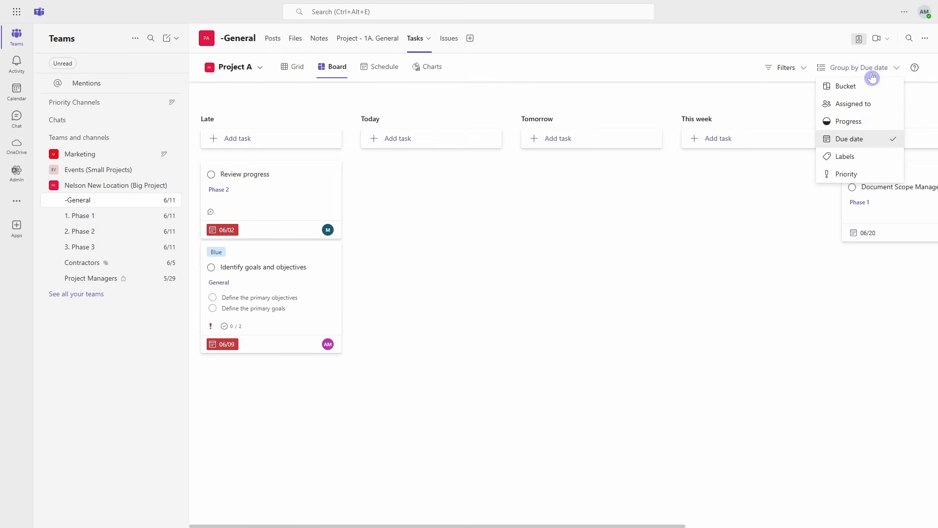
click(873, 89)
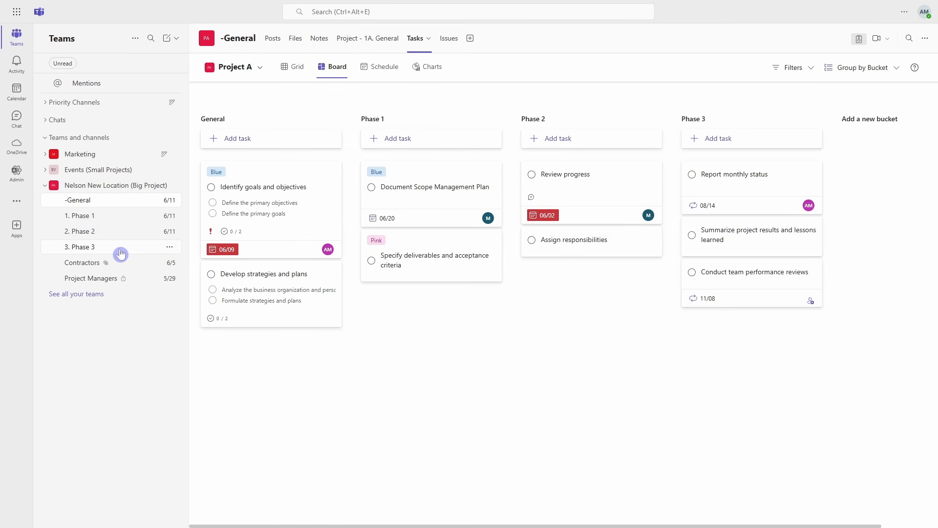
Step: Examine the Document Scope Management Plan task's details and how its Pink label can be renamed, closing the task without changes
click(405, 168)
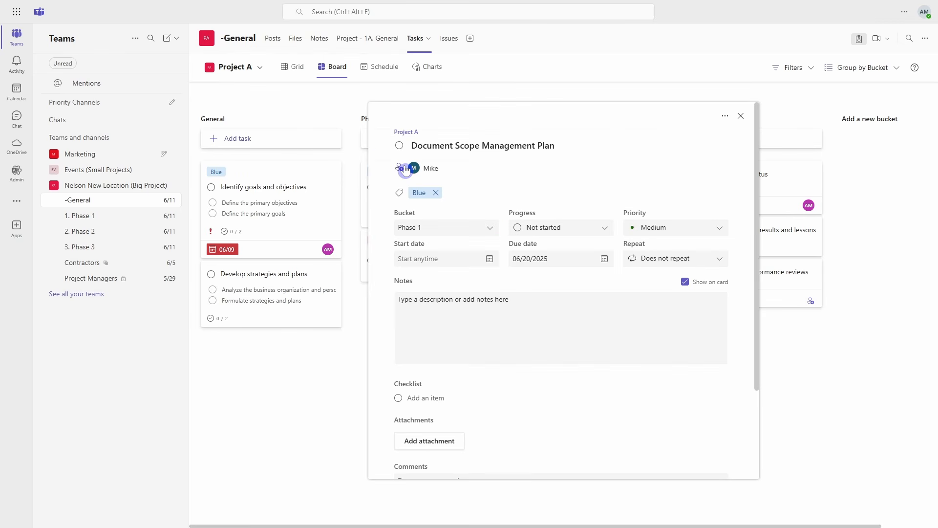
click(454, 193)
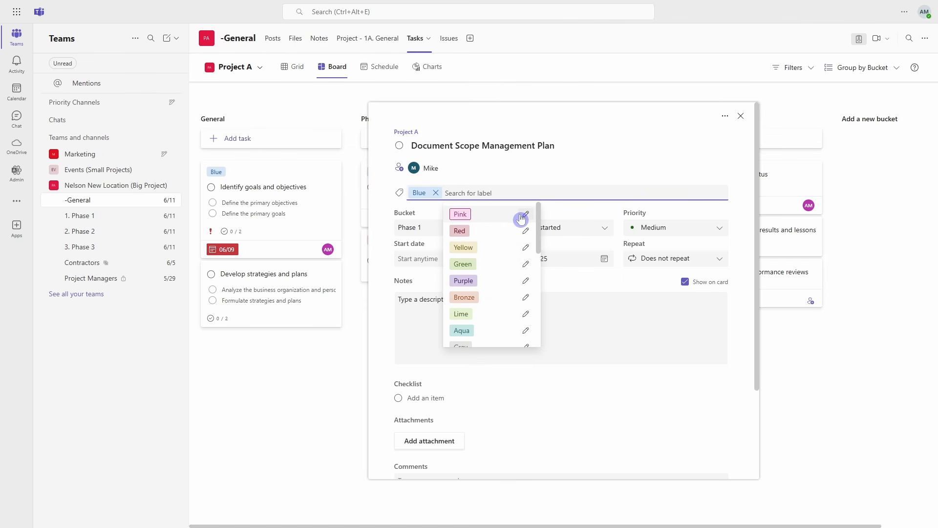
click(521, 218)
click(692, 178)
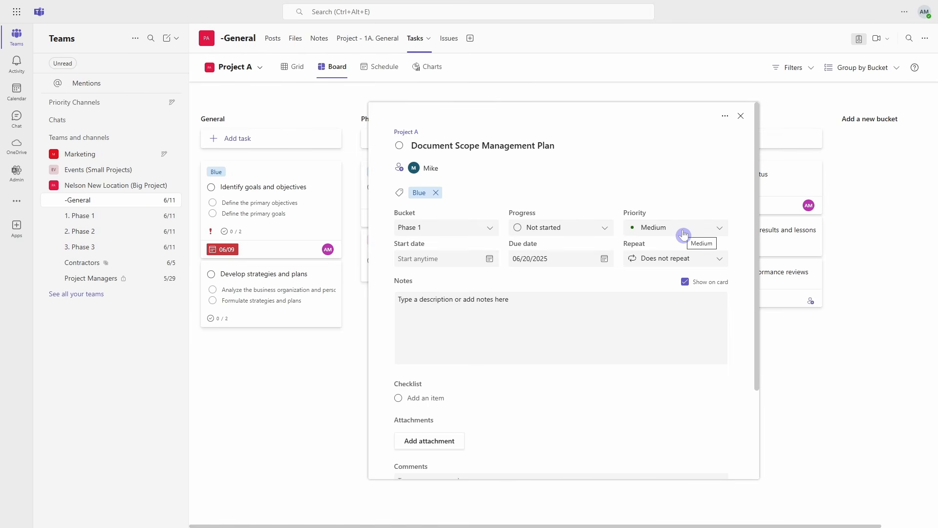
click(470, 189)
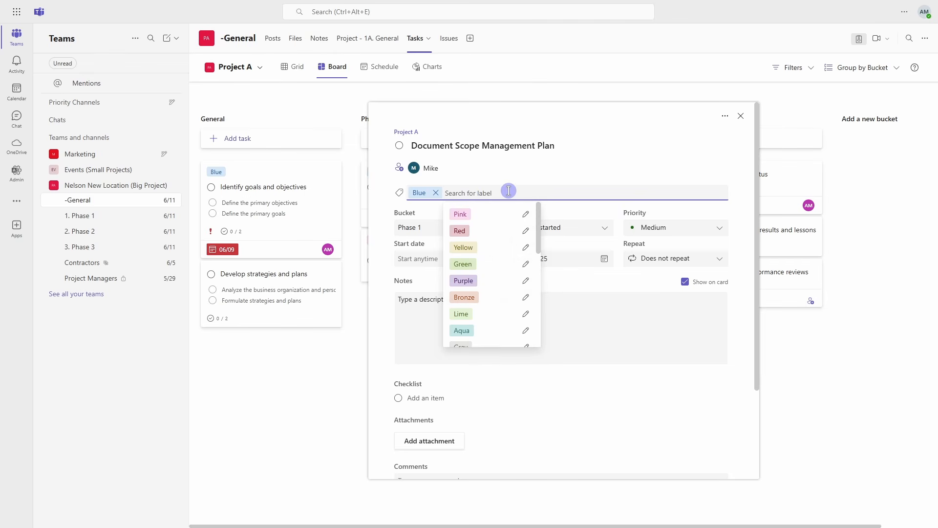
click(527, 216)
click(585, 231)
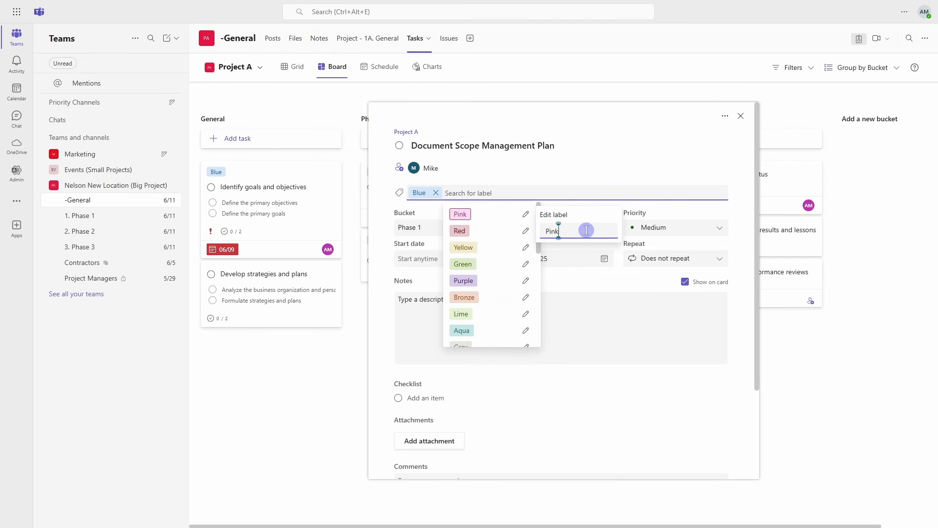
click(620, 180)
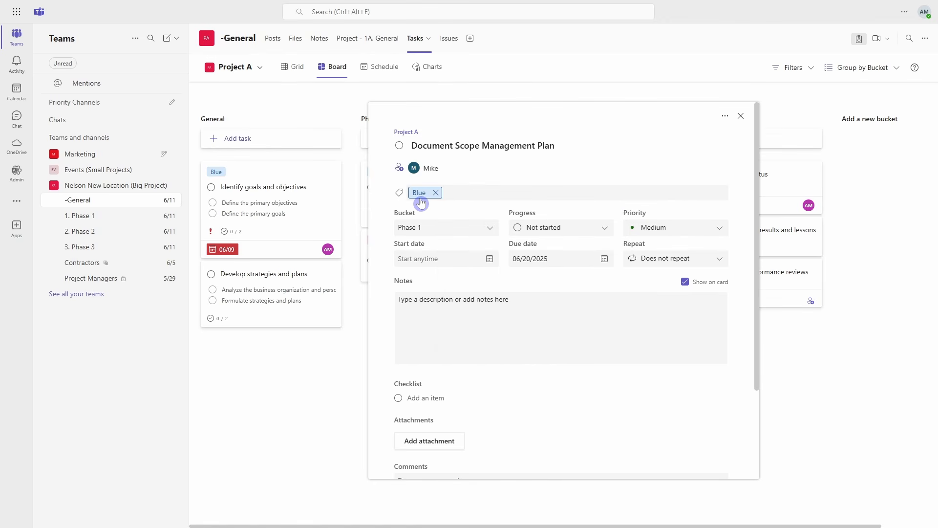
click(740, 117)
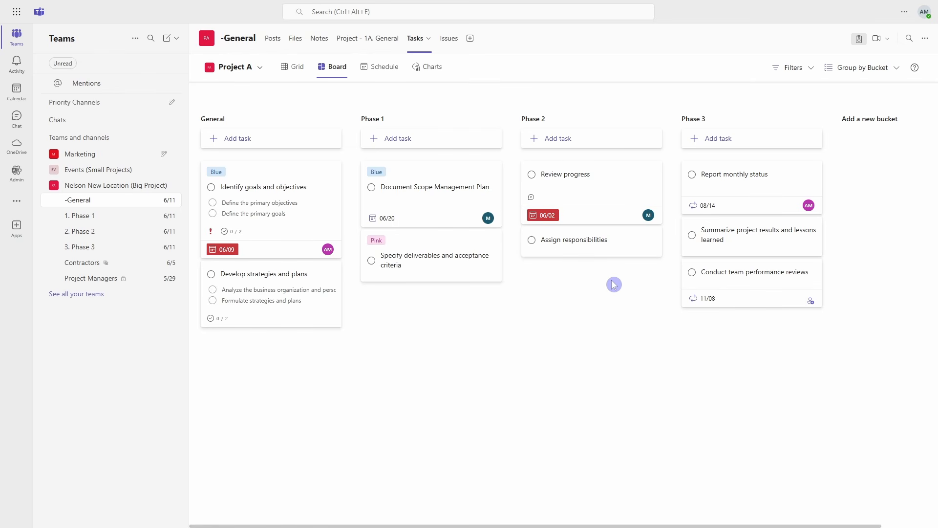
Step: Group the Project A board by Due date and look through its Labels and Bucket filter options without applying a filter
click(898, 73)
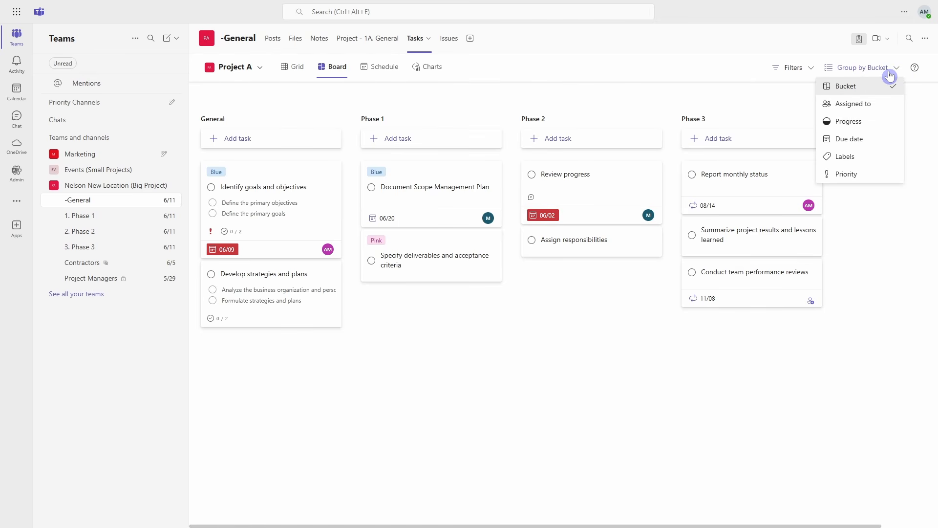
click(849, 140)
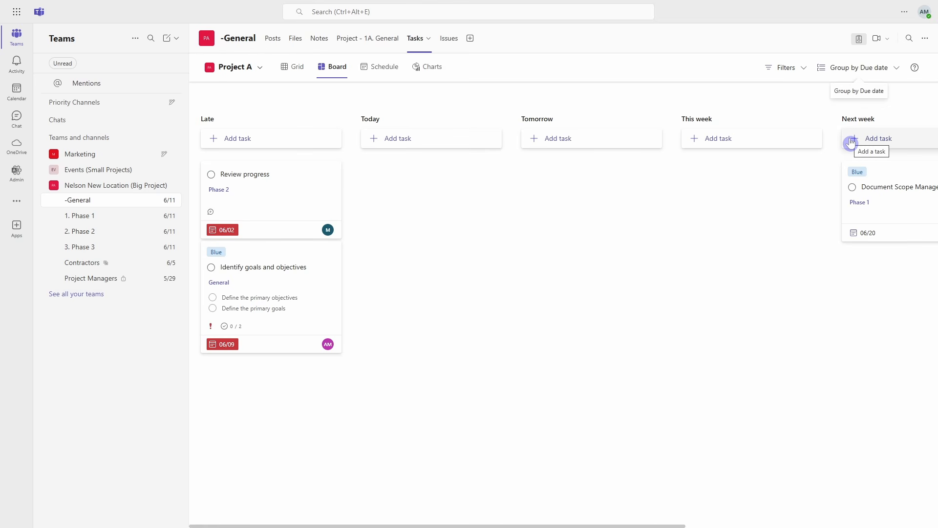
click(798, 73)
mouse_move(755, 179)
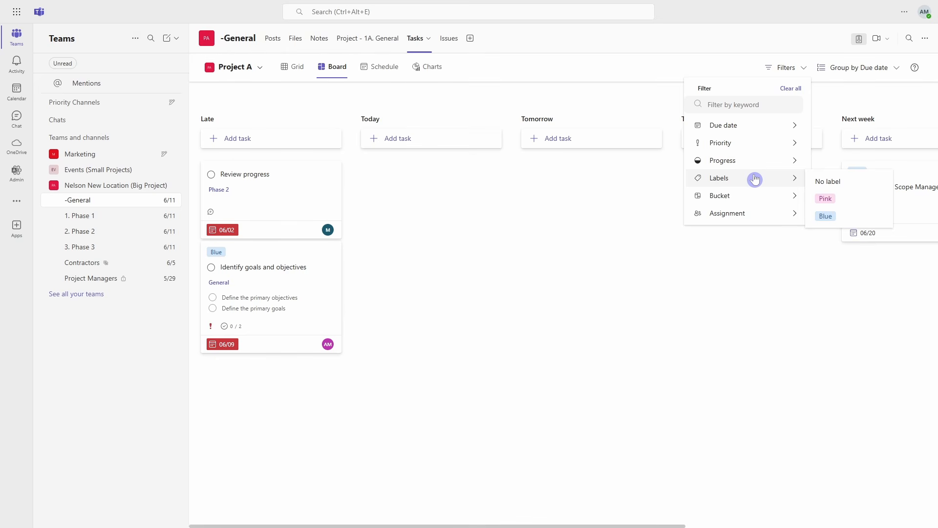
mouse_move(743, 195)
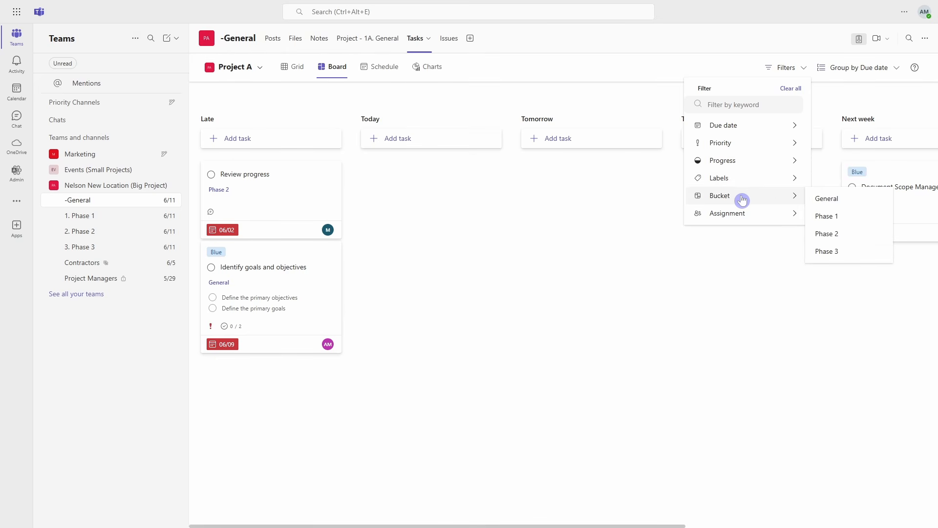
click(453, 210)
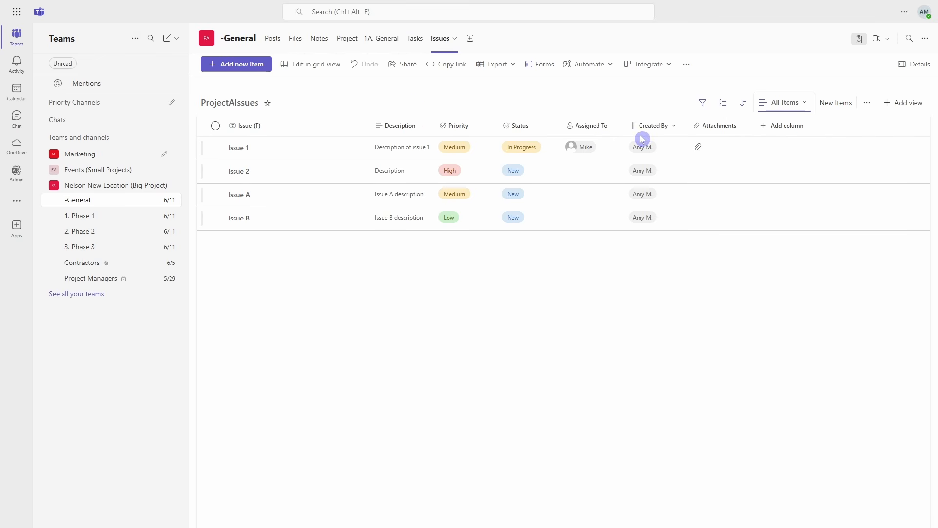
Step: In the -General channel's Issues list, browse the column types available for a new column and cancel without creating one
click(781, 128)
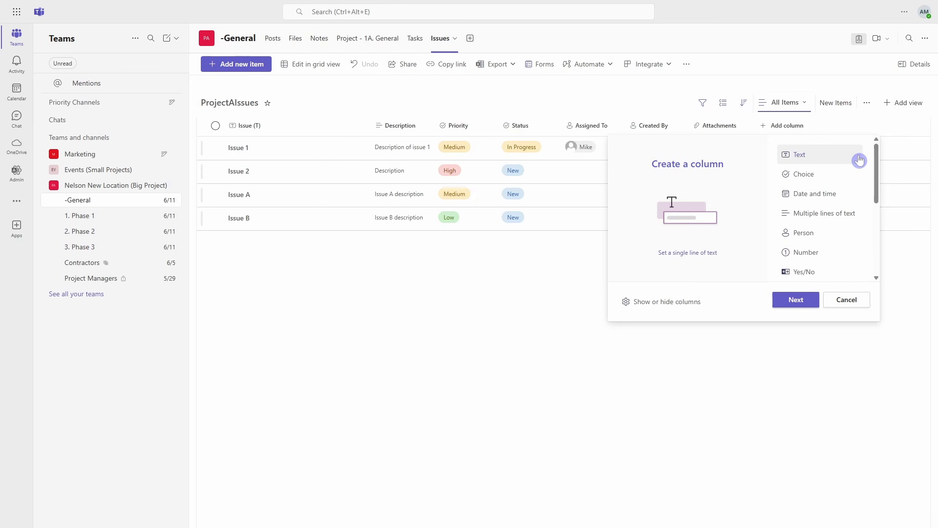
drag(879, 157, 880, 242)
click(847, 299)
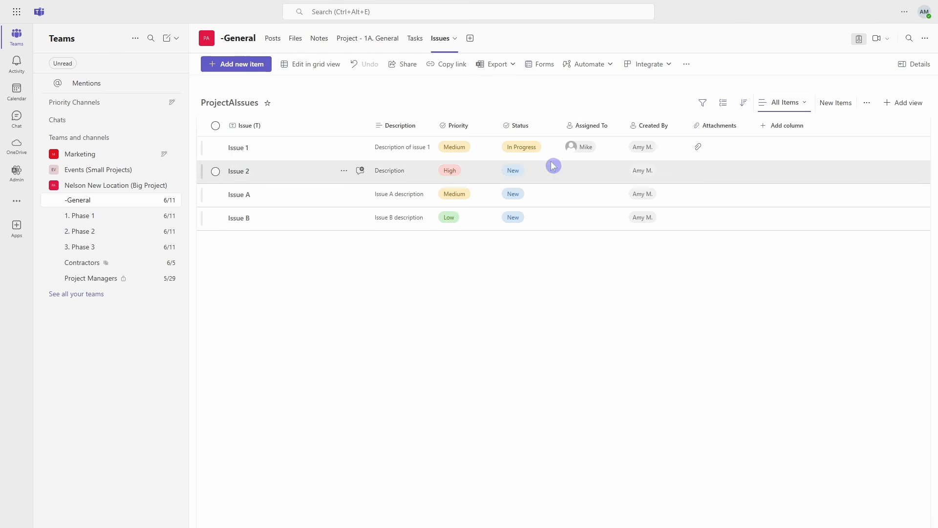
Step: Examine the ProjectA Issue form of the issues list, including its shown and hidden fields, and close it without changes
click(545, 67)
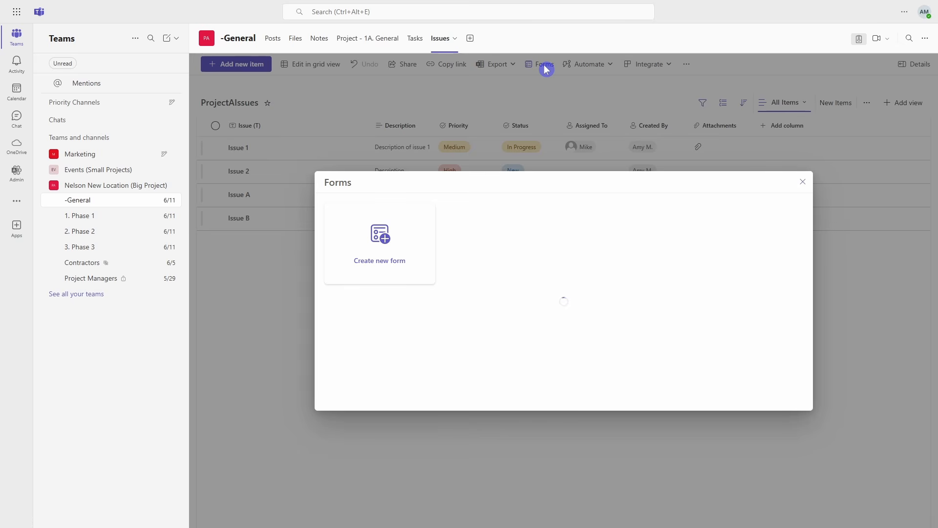
click(483, 240)
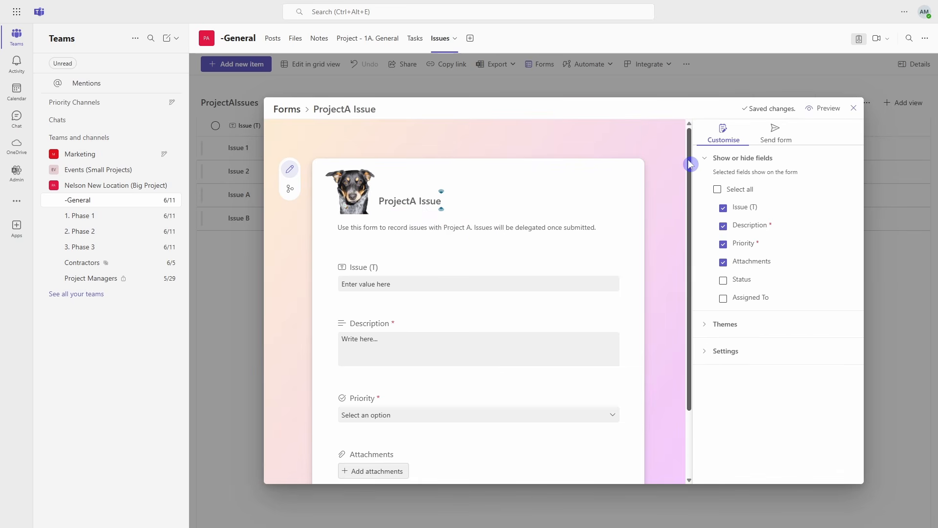
drag(689, 159, 691, 252)
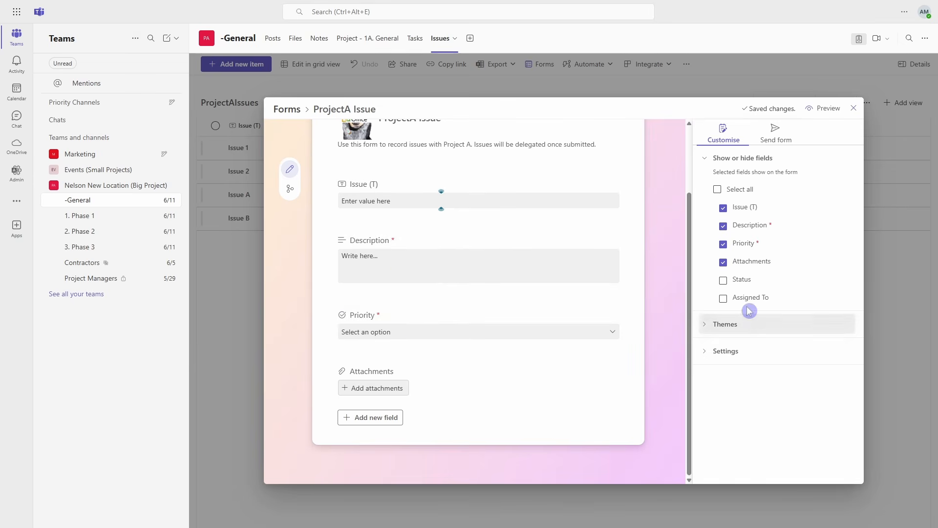
click(853, 108)
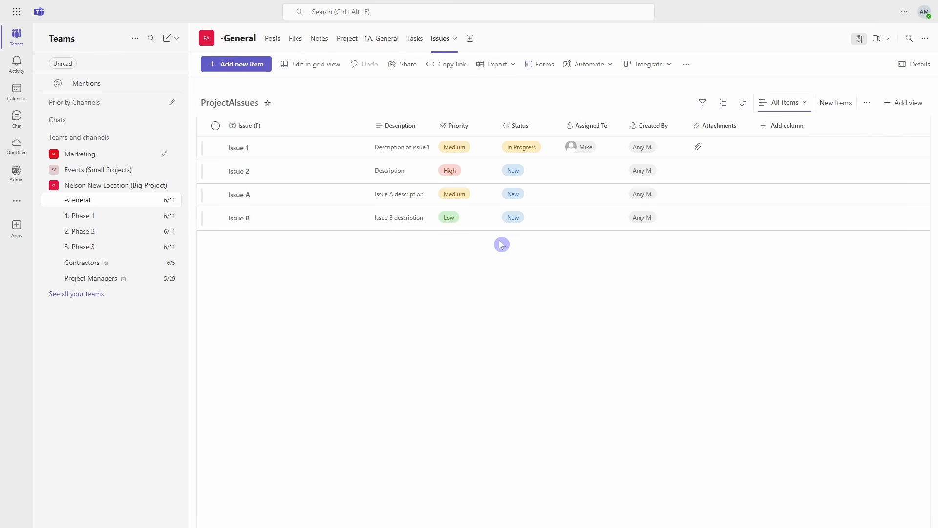
Step: Review the automation options and the alert and SharePoint options of the ProjectAIssues list without choosing any
click(602, 71)
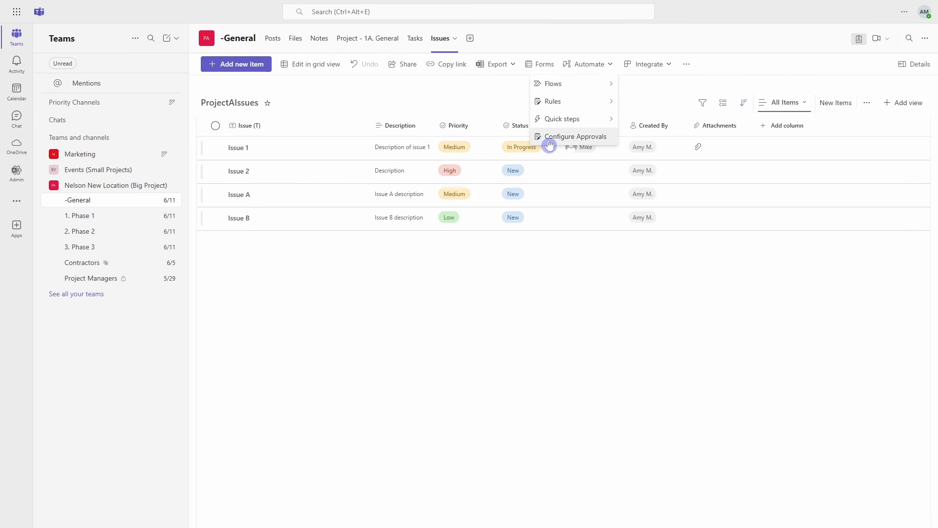
click(687, 66)
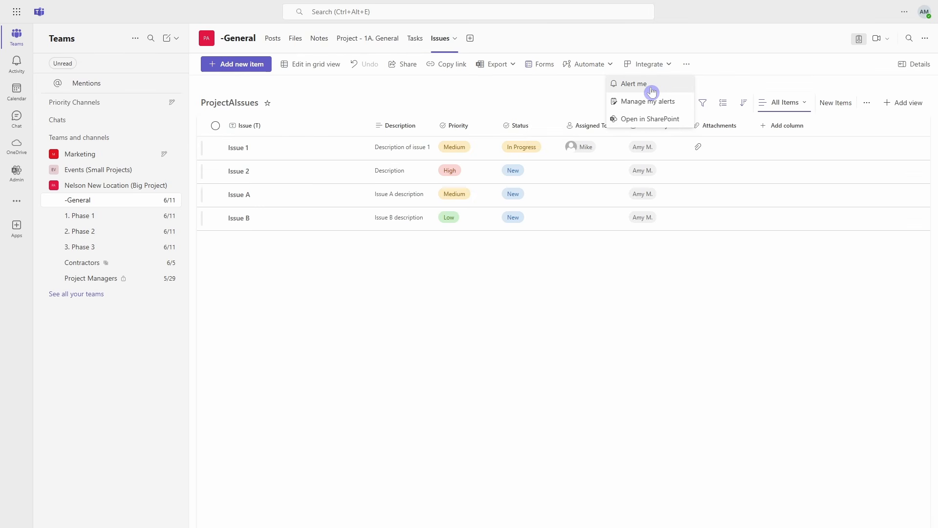
click(552, 104)
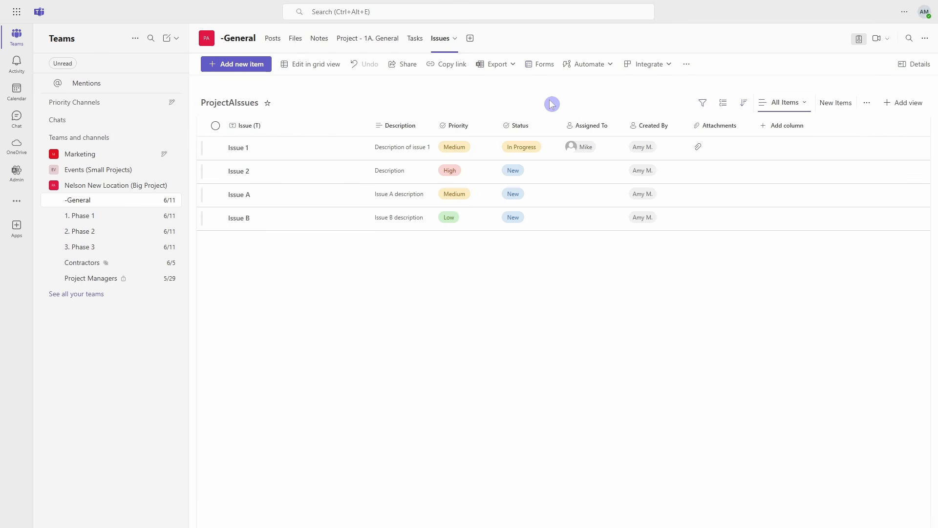
Step: Check the Review progress task's details on the Tasks board, close it and return to the Issues list
click(420, 41)
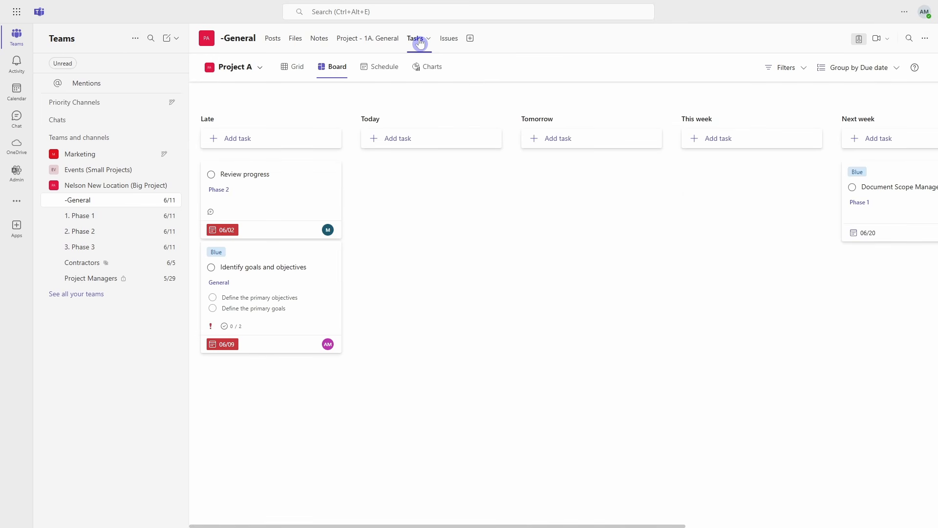
click(280, 179)
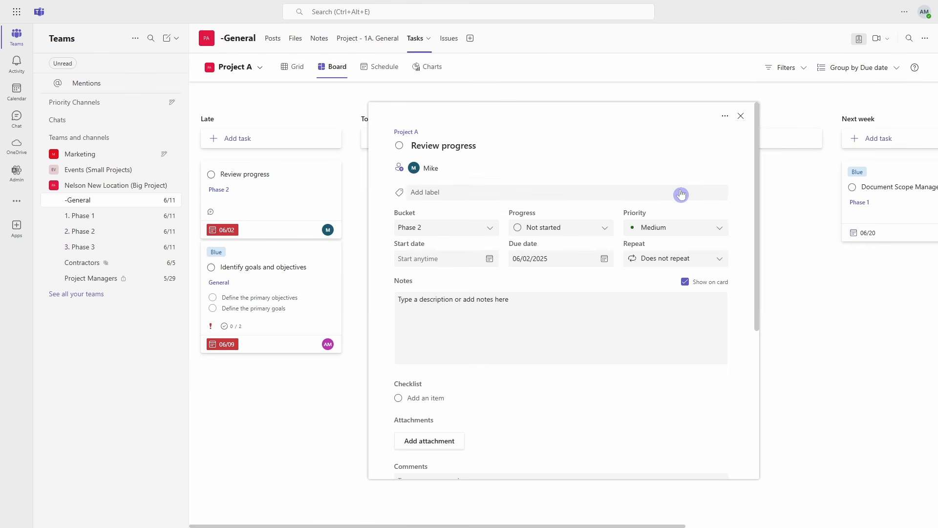
click(741, 116)
click(456, 43)
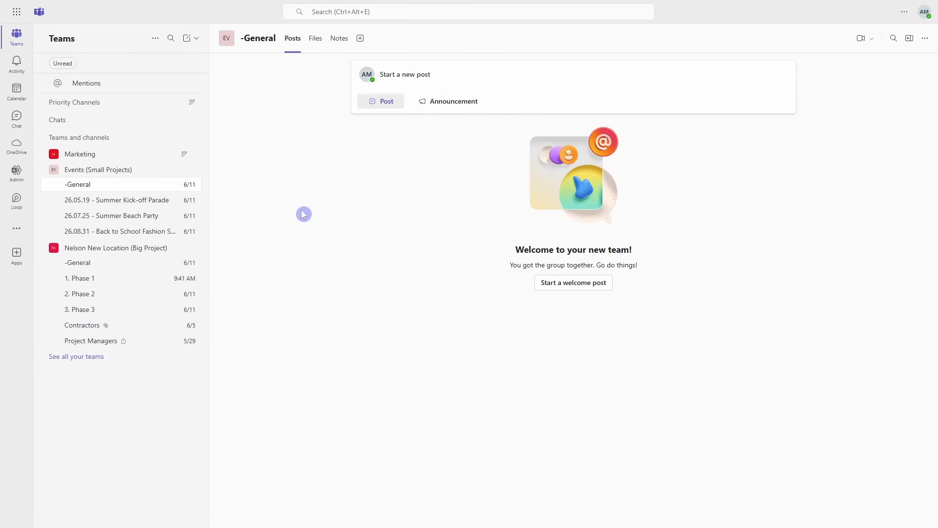
Step: Draft a post in the Events team's -General channel with the subject "Communication is at the 💙 of a successful project"
click(390, 104)
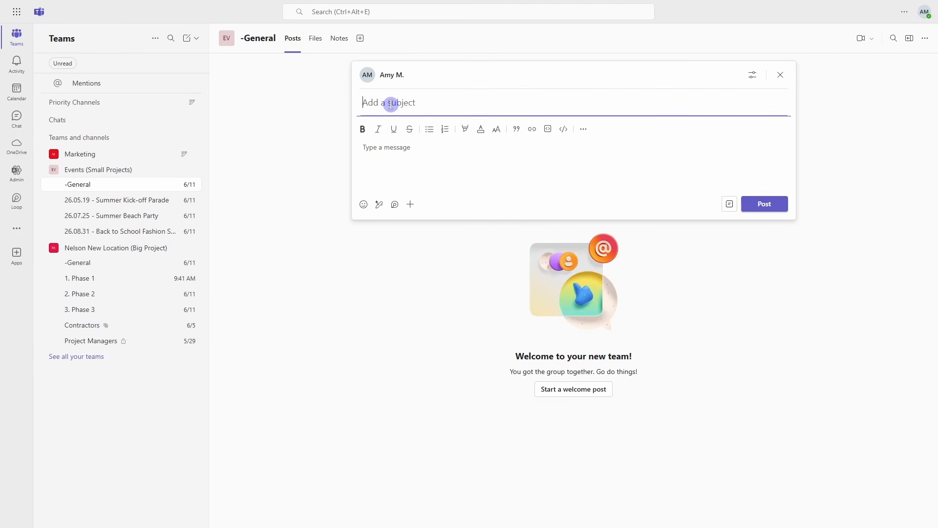
text(Communication is at the 💙 of a successful project)
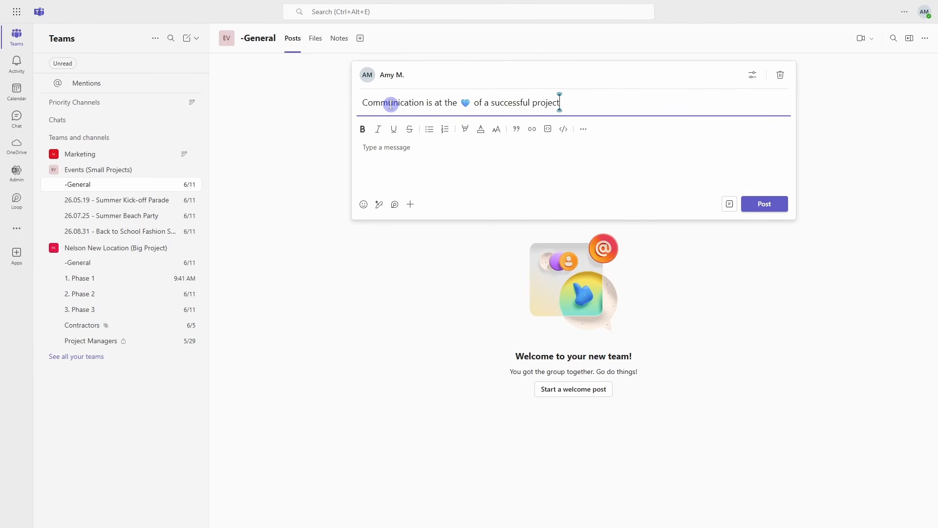
click(399, 146)
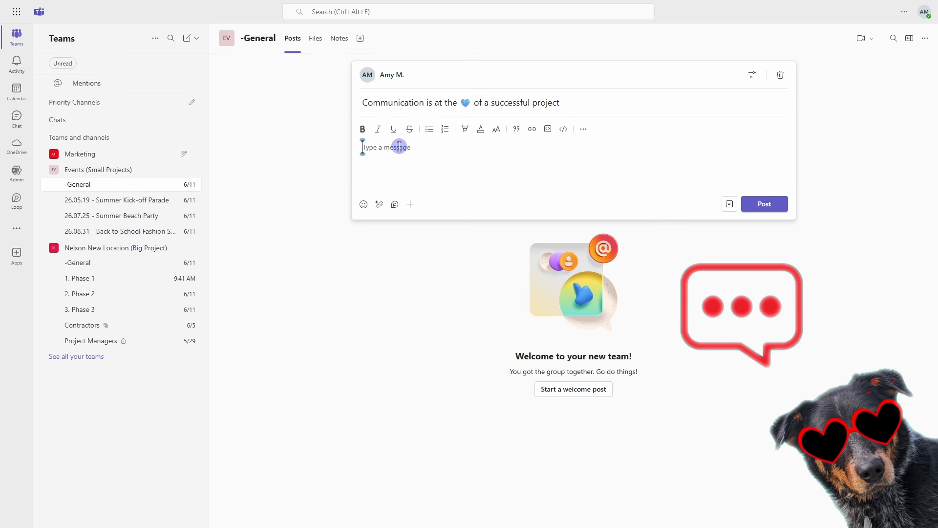
click(559, 102)
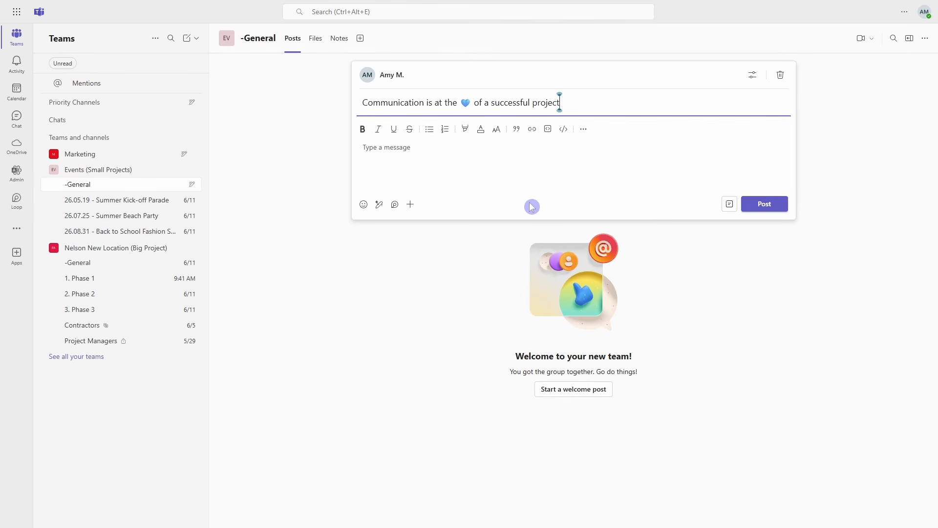
Step: View the blank post form in the 2. Phase 2 channel and compare it with a one-to-one chat before returning to the channels
click(108, 298)
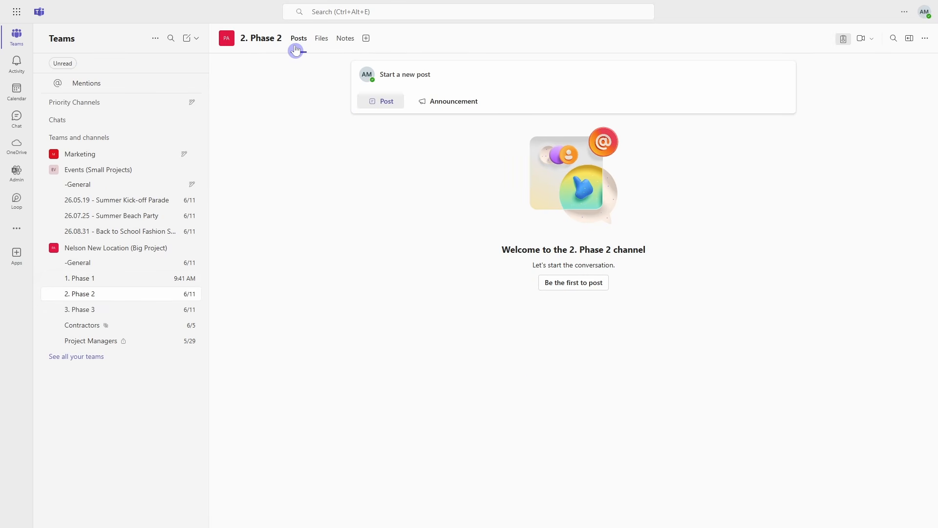
click(391, 103)
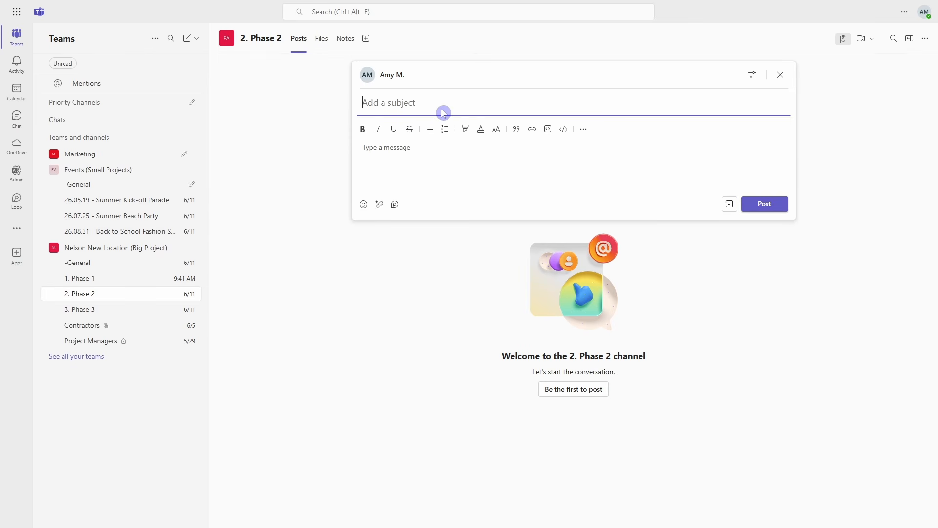
click(402, 147)
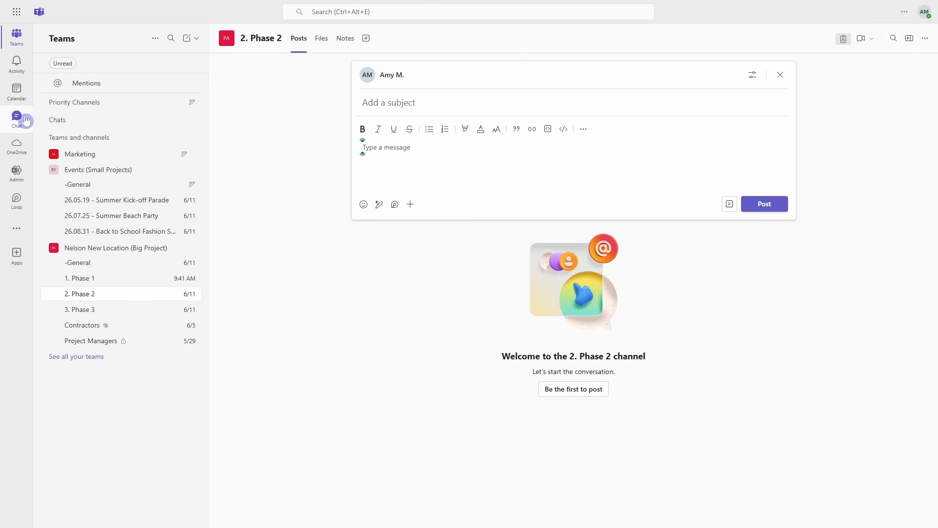
click(23, 120)
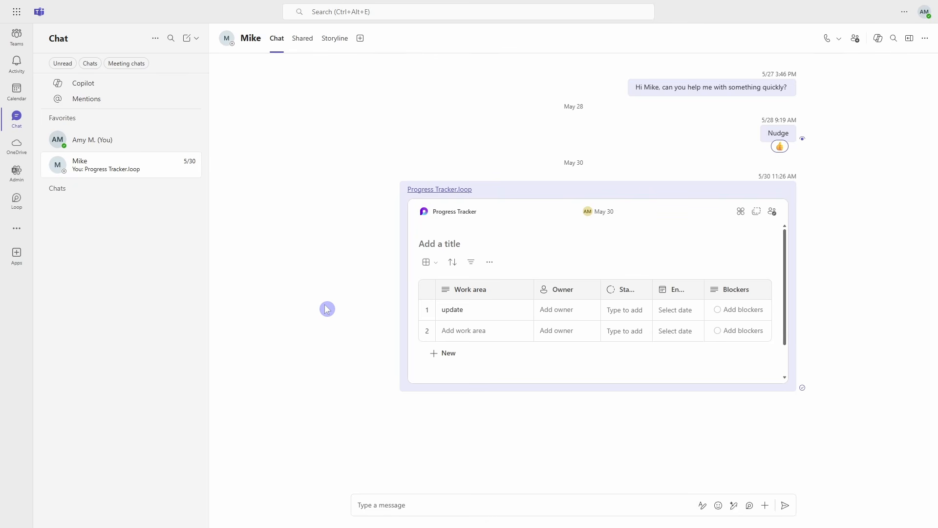
click(18, 35)
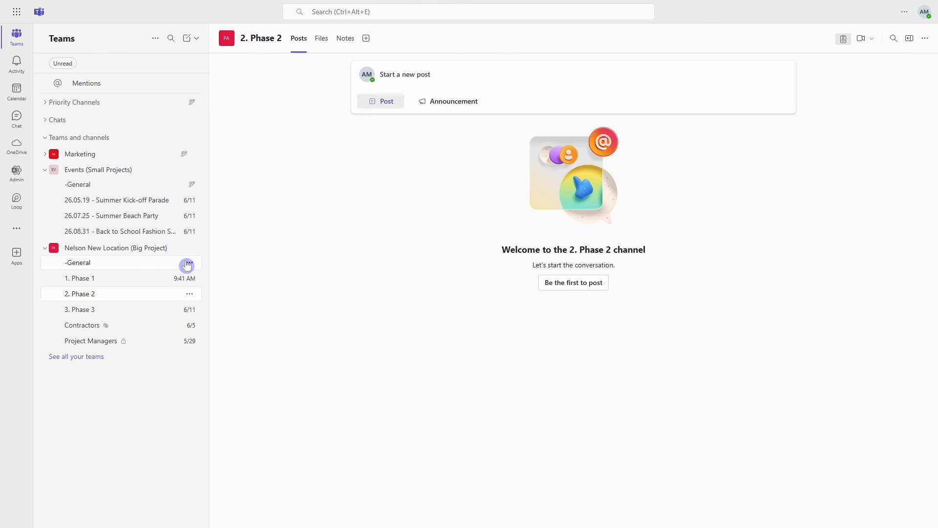
Step: Try each moderation option for the Nelson New Location team's -General channel and finish on "Only owners can post messages"
click(187, 264)
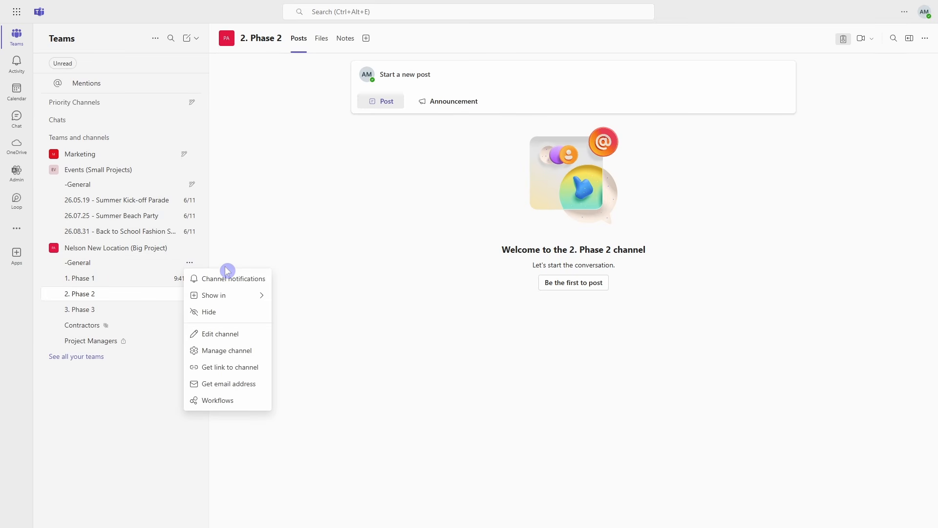
click(256, 351)
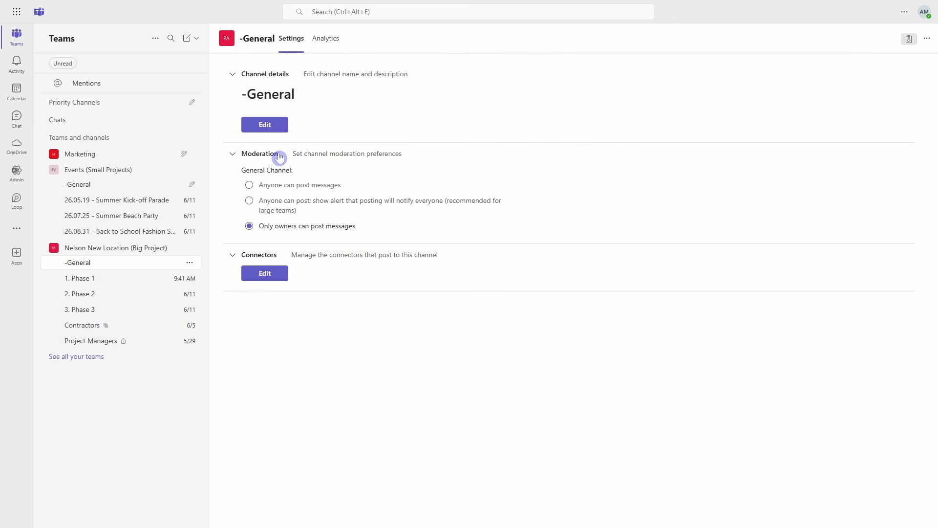
click(249, 184)
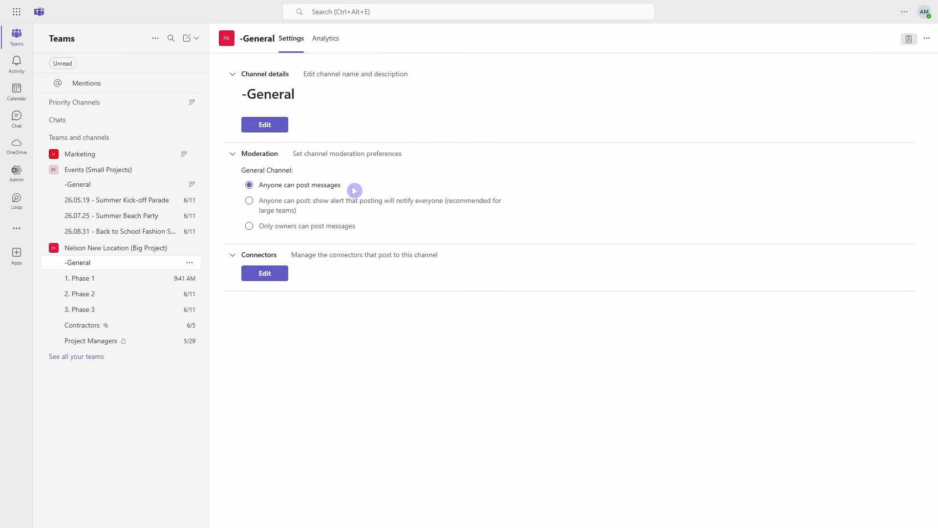
click(249, 227)
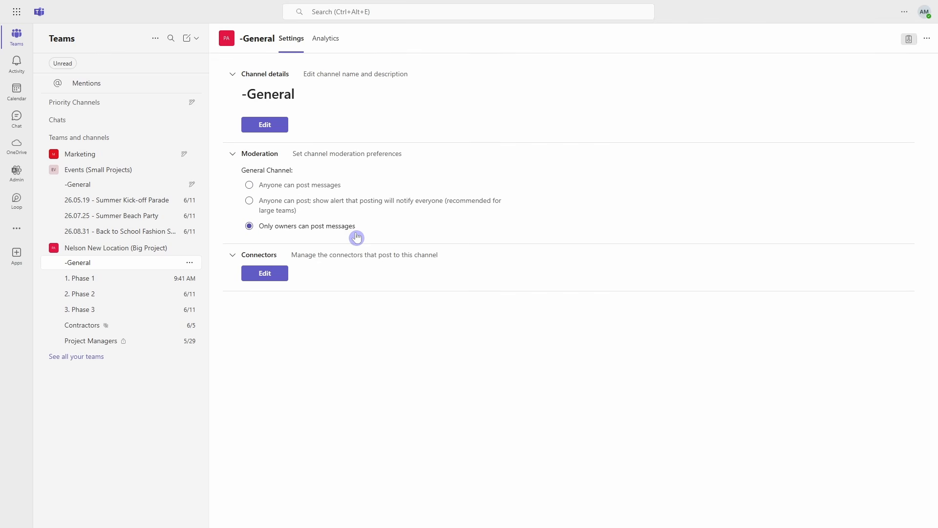
click(248, 204)
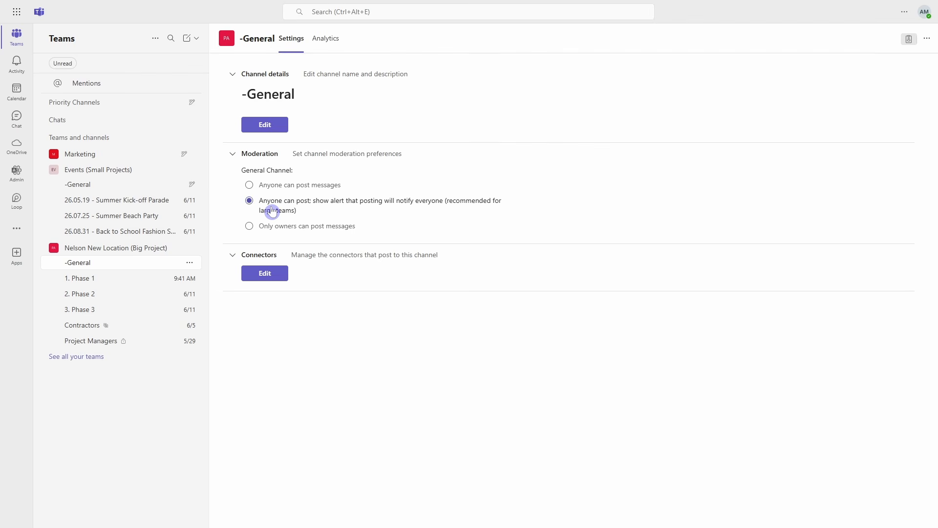
click(249, 227)
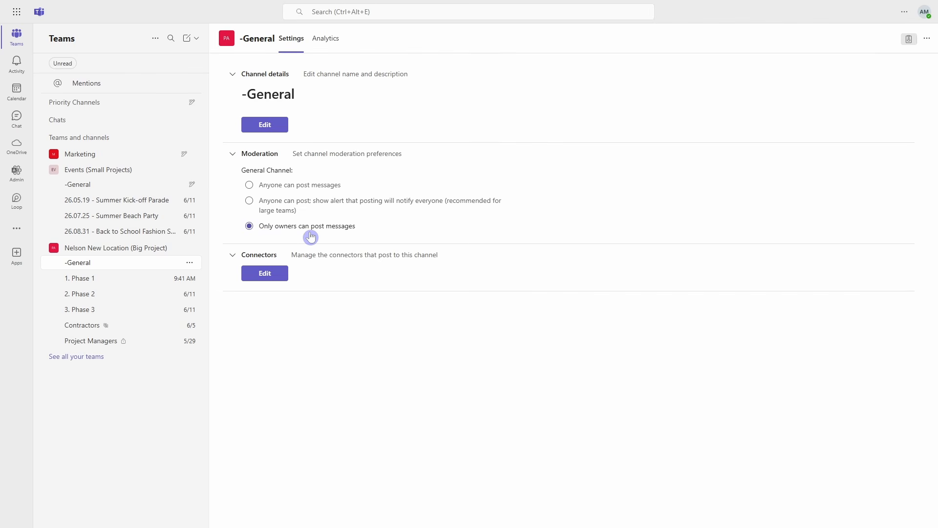
click(150, 268)
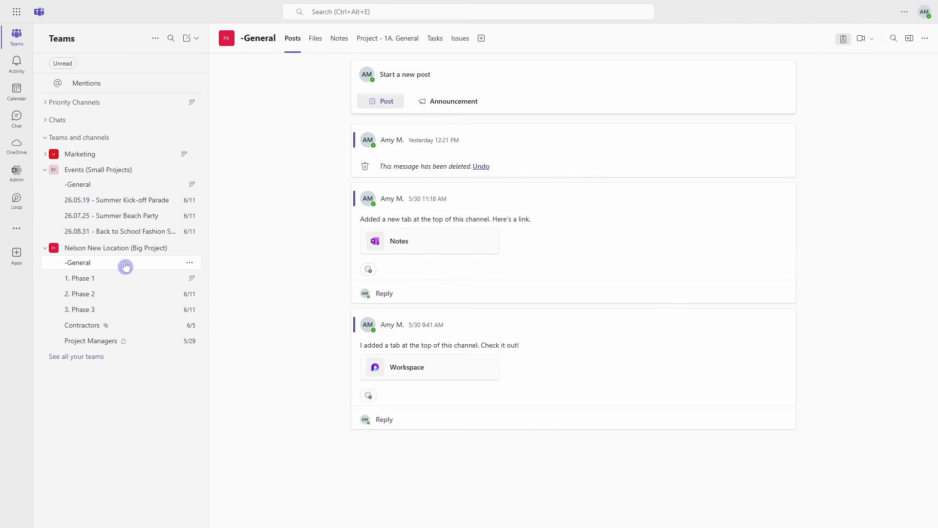
click(111, 299)
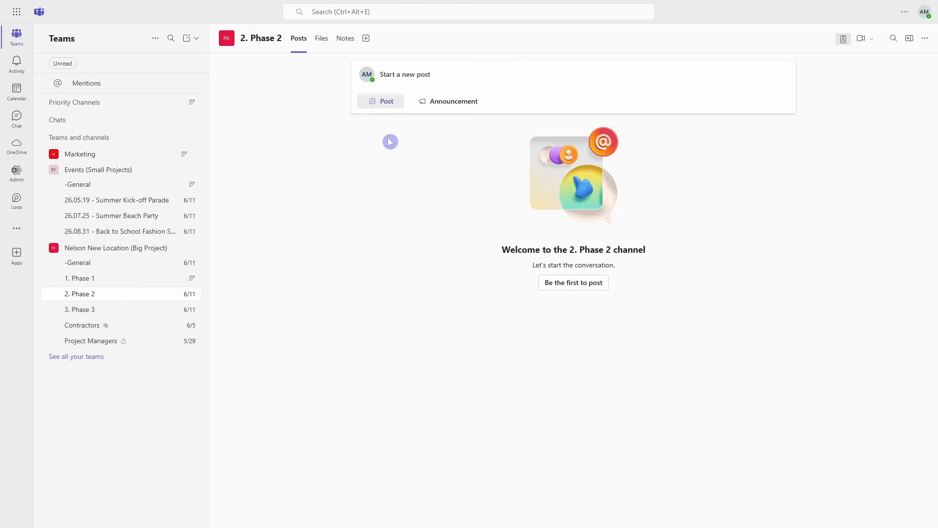
click(381, 101)
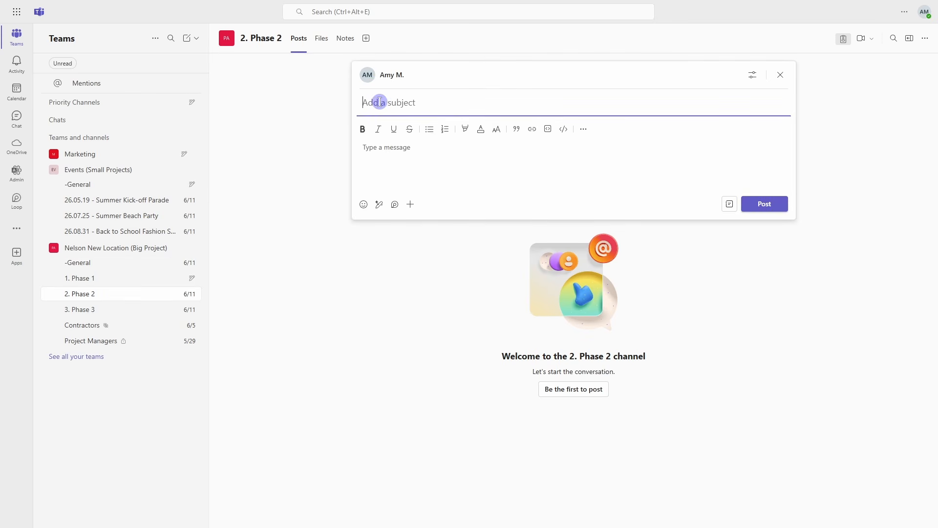
click(391, 153)
text(@)
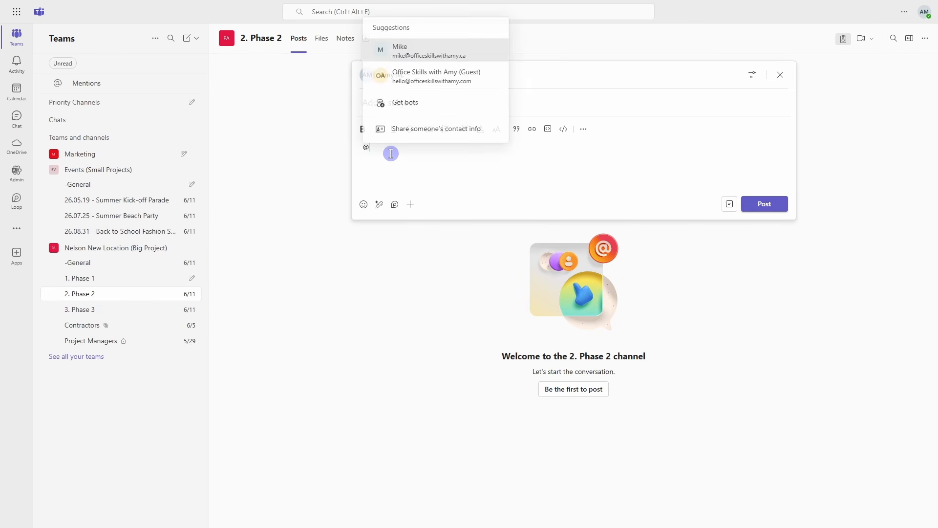
text(phase)
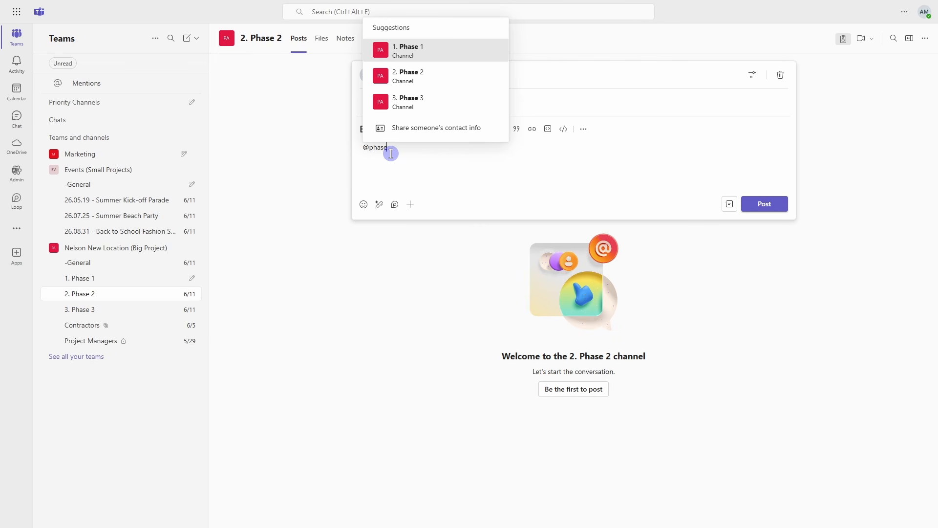
click(394, 77)
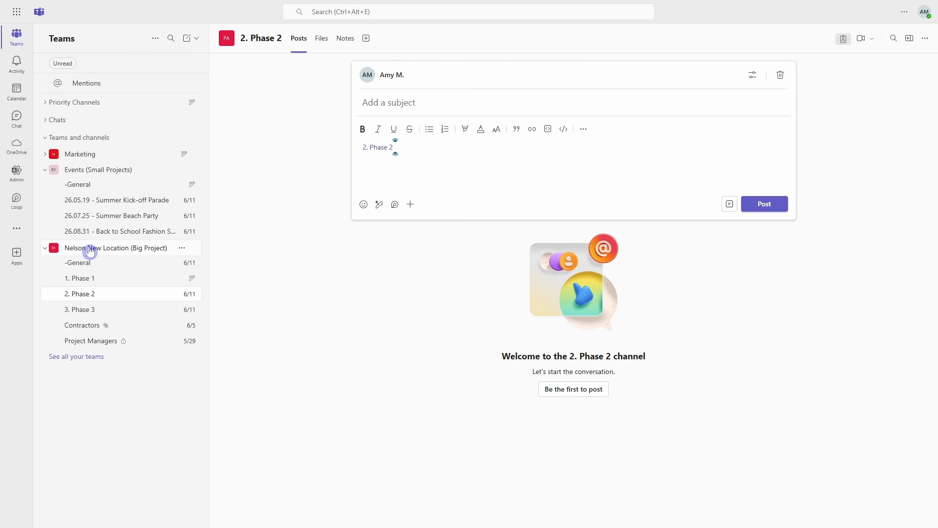
Step: Try to create a tag named "Phase 2 Tag" for the Nelson New Location (Big Project) team
click(184, 250)
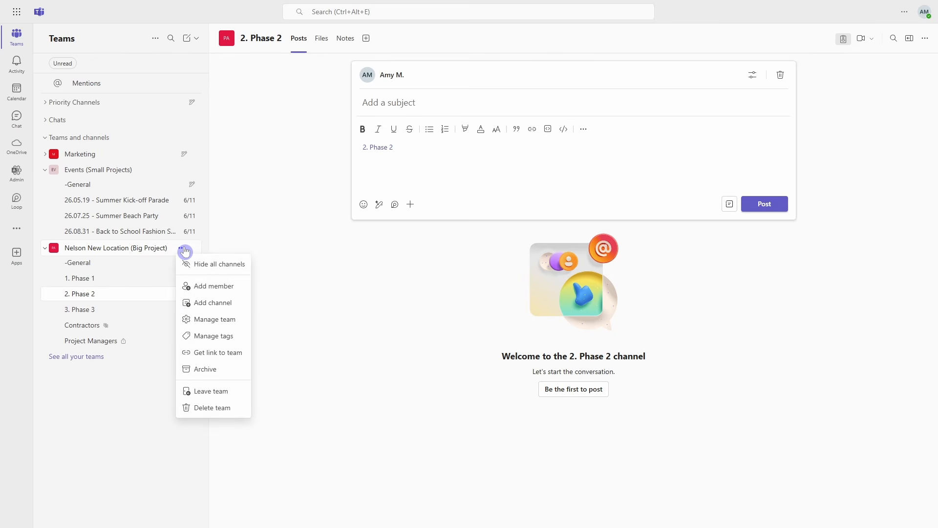
click(234, 336)
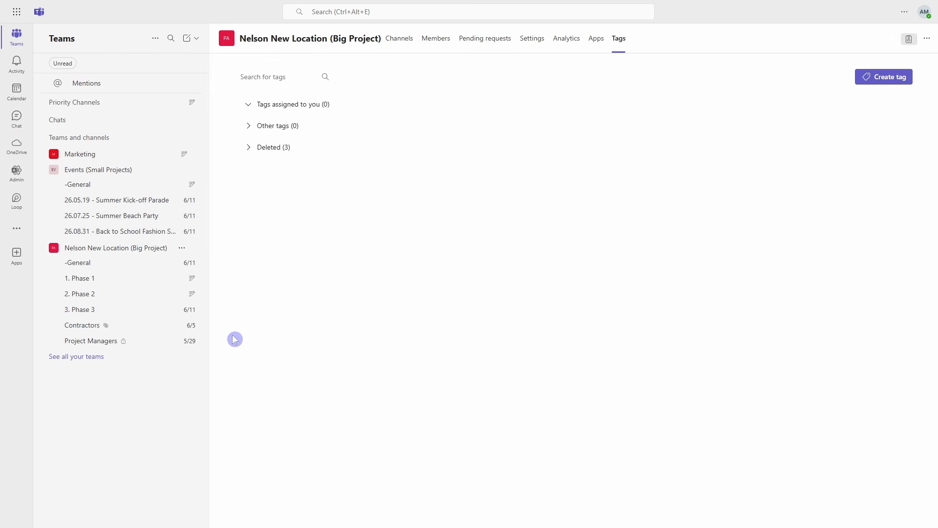
click(876, 77)
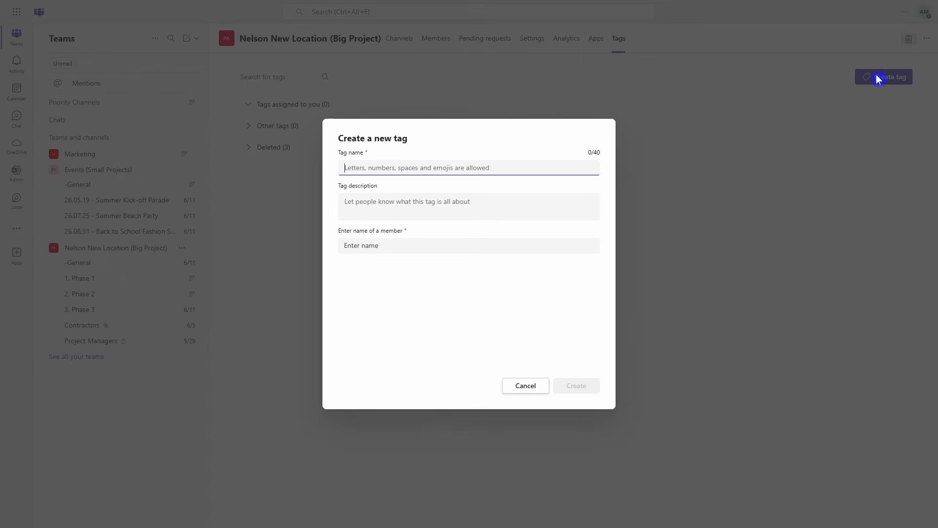
click(338, 167)
text(Phase 2)
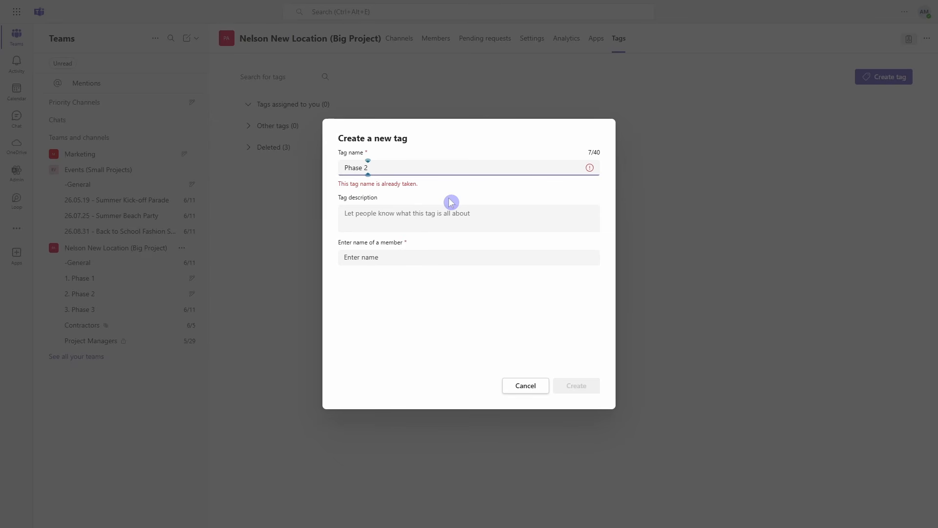
text( Tag)
click(404, 248)
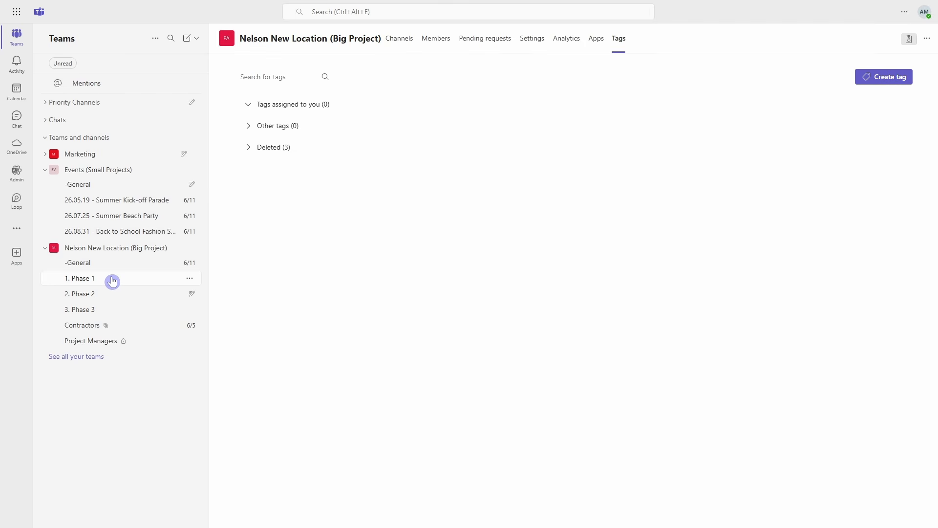
Step: View the Communication Policy page in the 1. Phase 1 channel's Nelson NL - Phase 1 Loop workspace
click(112, 280)
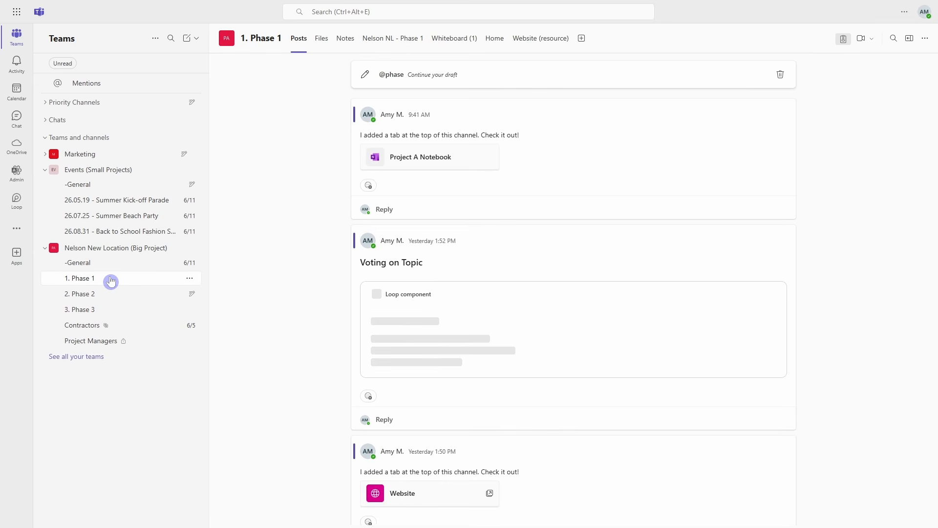
click(399, 40)
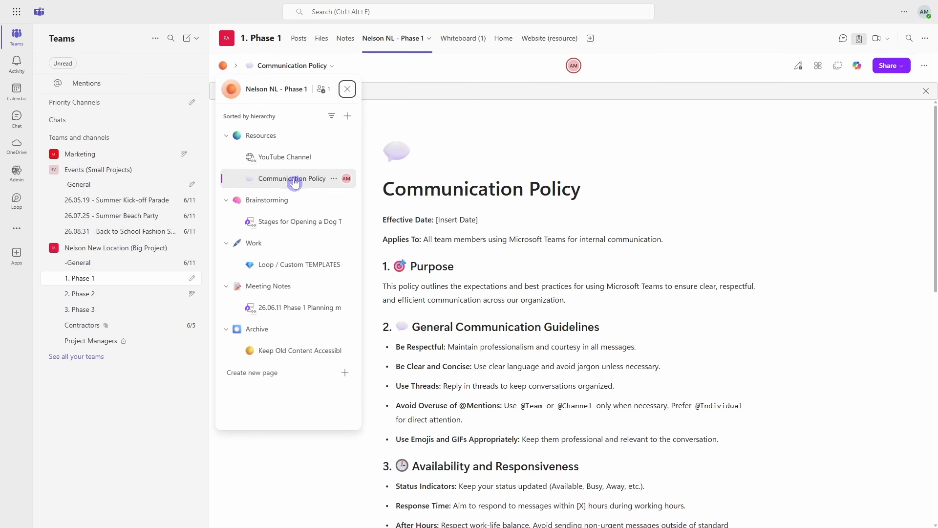
click(801, 227)
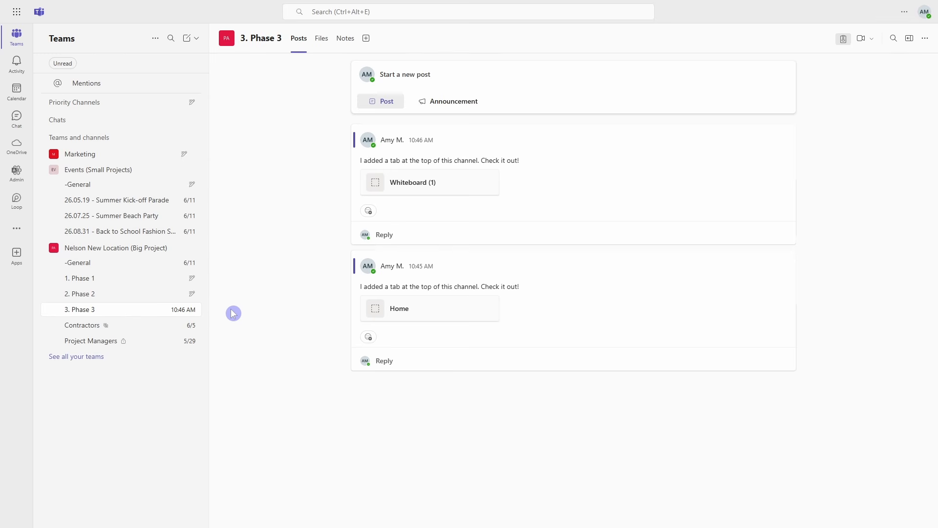
Step: Start adding a SharePoint tab with Project A site content to the 3. Phase 3 channel
click(366, 39)
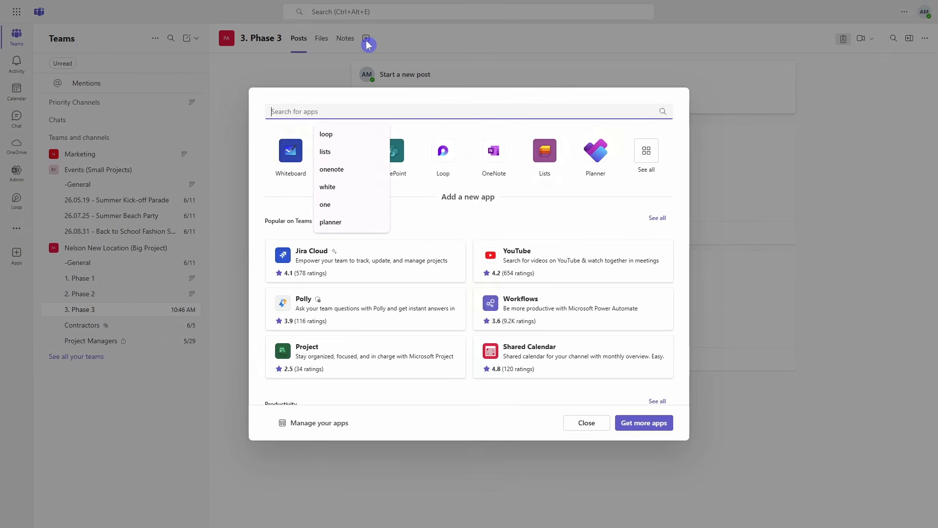
click(397, 162)
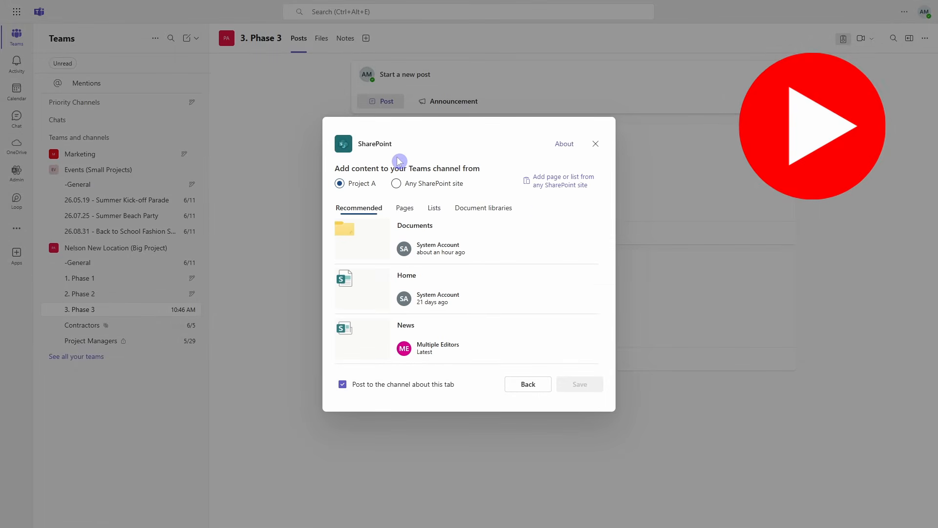